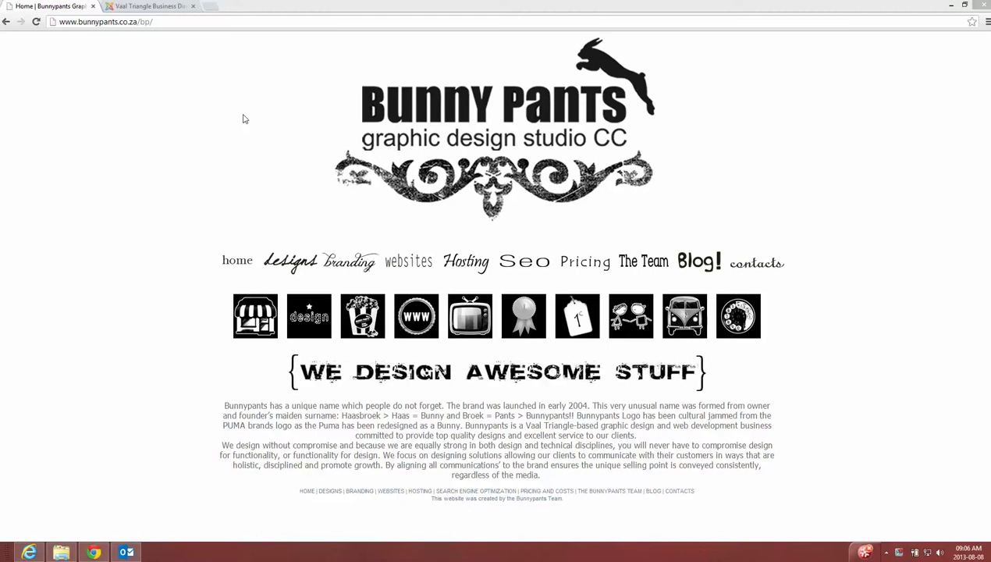
Step: Switch to the Vaal Triangle Business Directory tab and watch its home banners rotate
{"action": "left_click", "coordinate": [138, 9]}
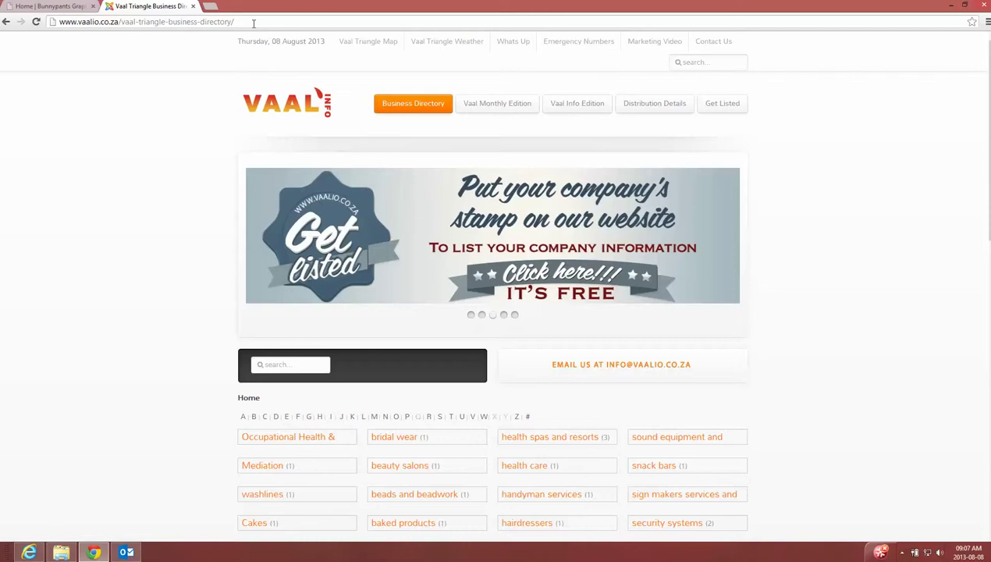
Step: Append /administrator to the site's address to load the Joomla control panel
{"action": "left_click", "coordinate": [254, 24]}
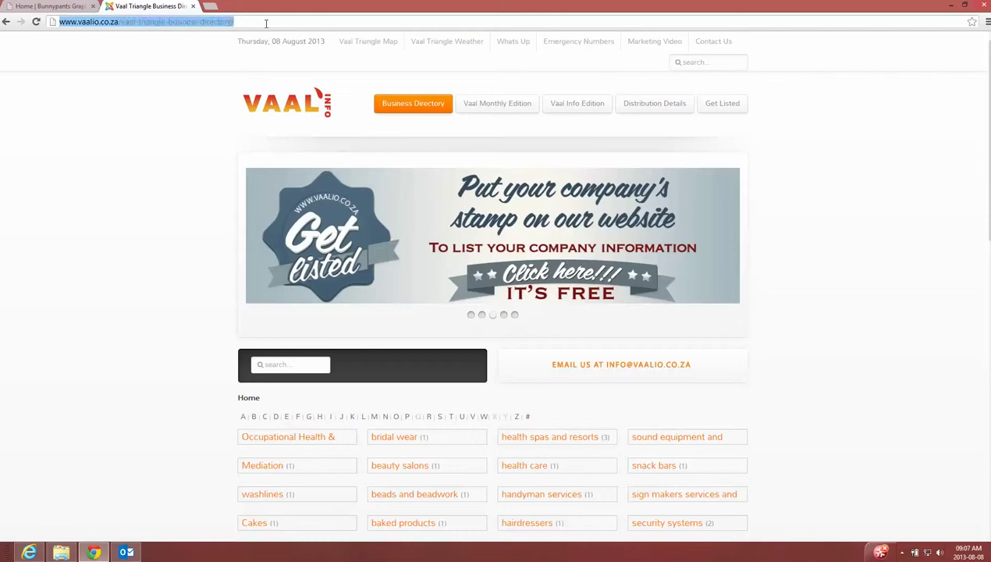
{"action": "left_click", "coordinate": [254, 24]}
{"action": "type", "text": "admin"}
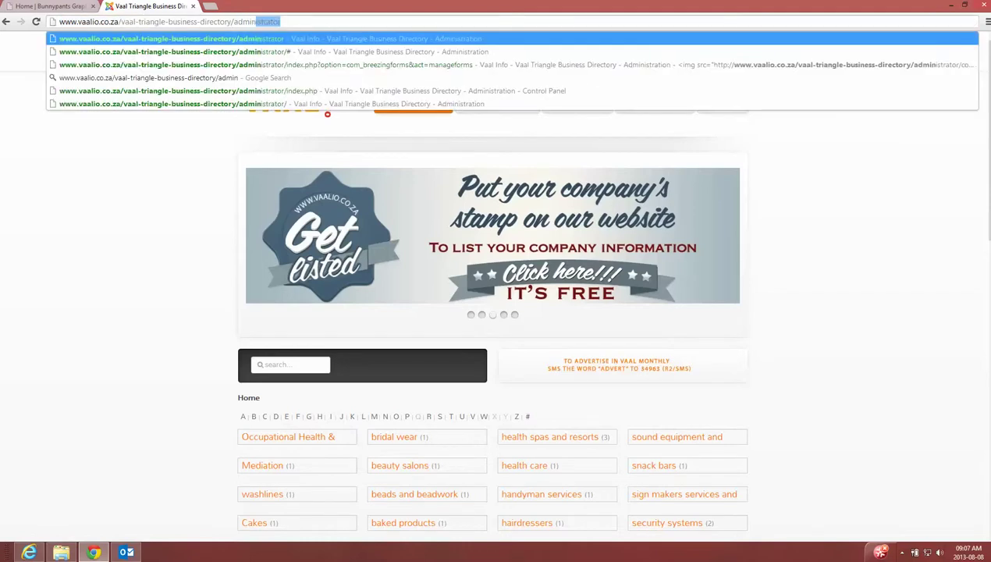
{"action": "key", "text": "Return"}
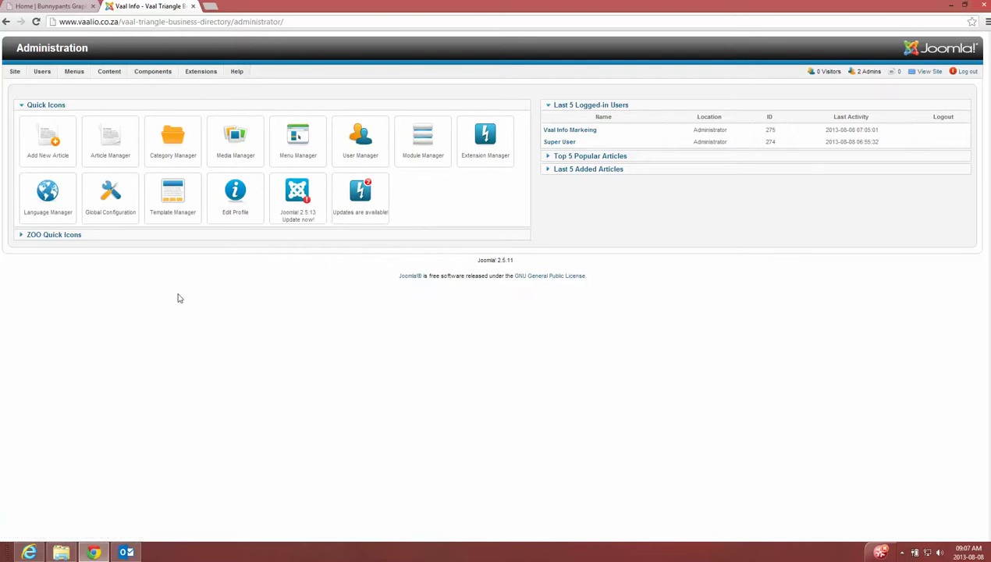
{"action": "mouse_move", "coordinate": [150, 74]}
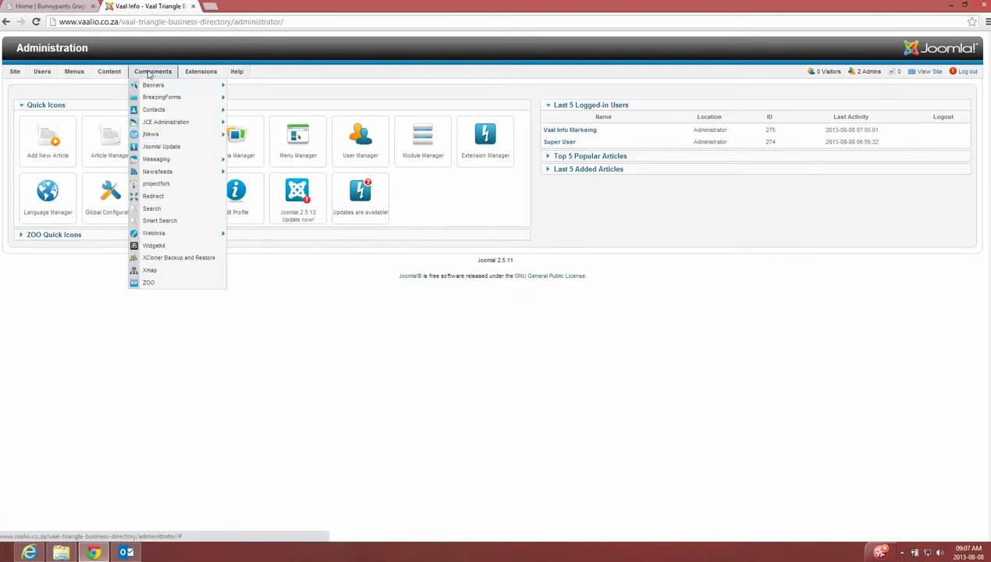
Step: Go to Components > Widgetkit, list the slideshows, and open Home Page Banners
{"action": "left_click", "coordinate": [178, 246]}
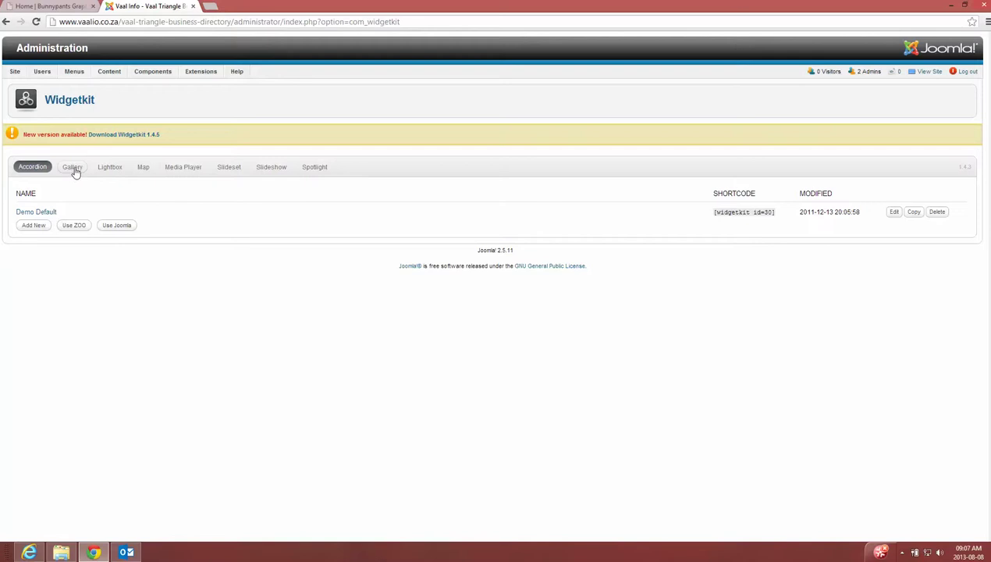
{"action": "left_click", "coordinate": [272, 167]}
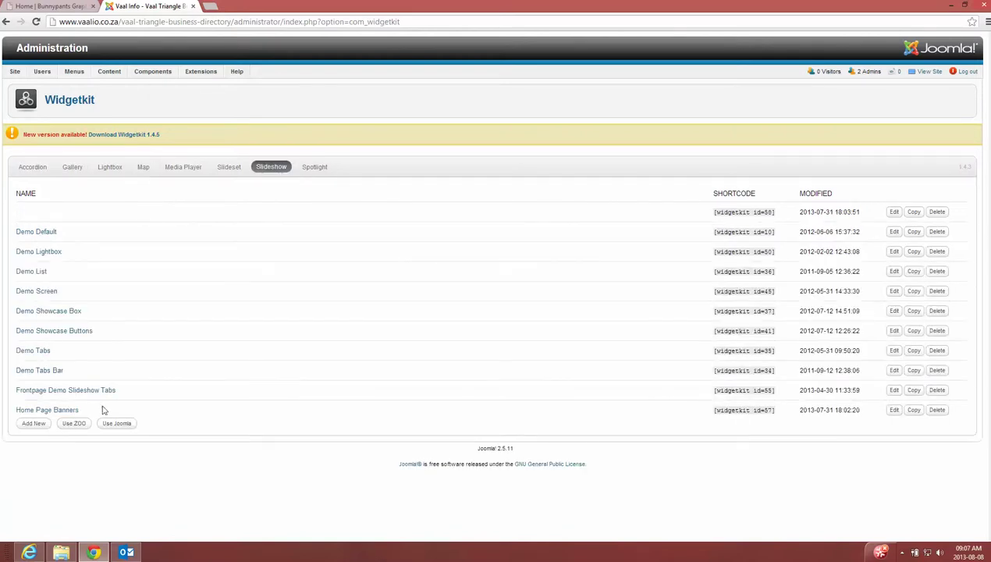
{"action": "left_click", "coordinate": [57, 411]}
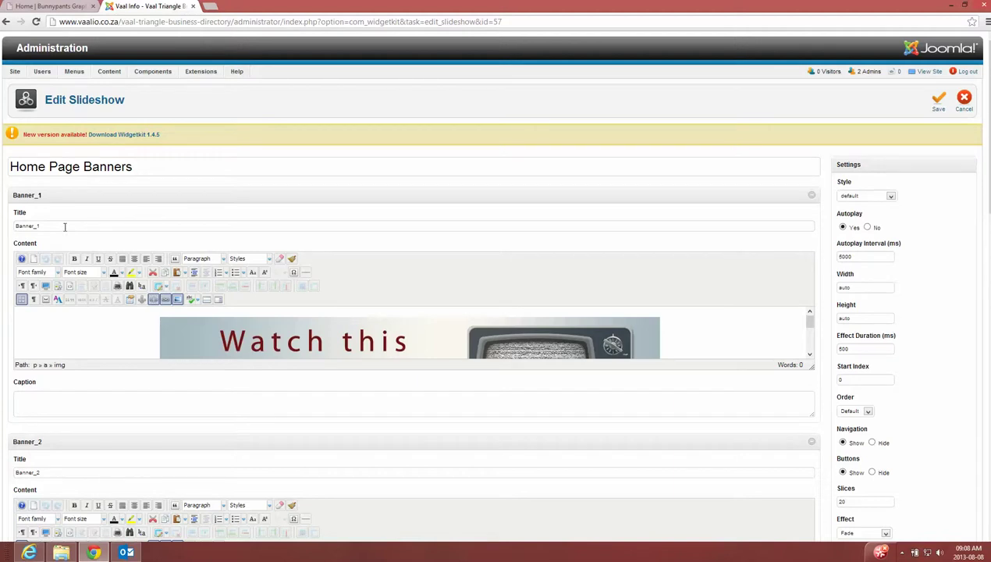
Step: Scroll through Banner_1 to Banner_5, then add a new slide after Banner_5
{"action": "scroll", "coordinate": [472, 278], "scroll_direction": "down", "scroll_amount": 1}
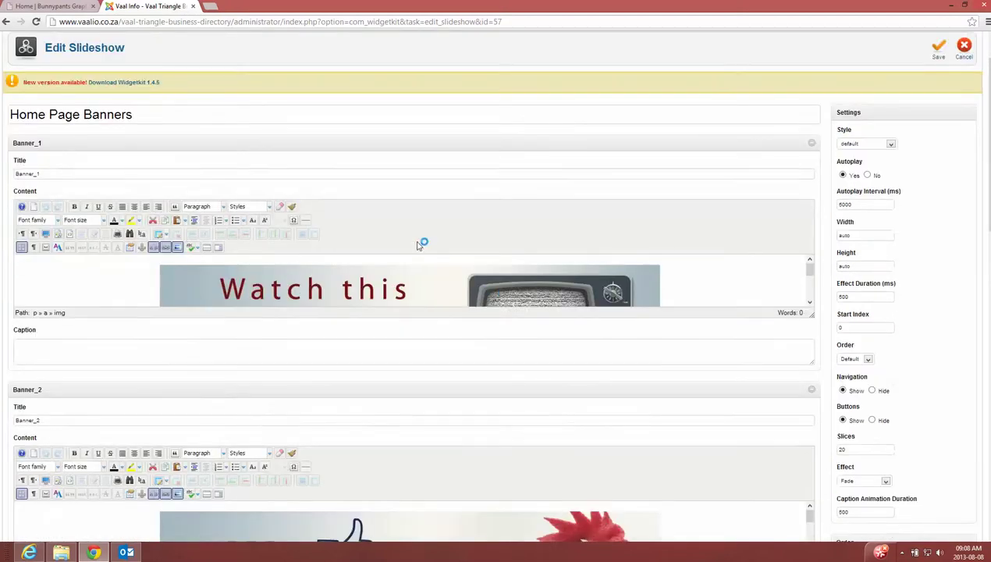
{"action": "scroll", "coordinate": [312, 273], "scroll_direction": "down", "scroll_amount": 1}
{"action": "scroll", "coordinate": [59, 343], "scroll_direction": "down", "scroll_amount": 1}
{"action": "scroll", "coordinate": [63, 336], "scroll_direction": "down", "scroll_amount": 4}
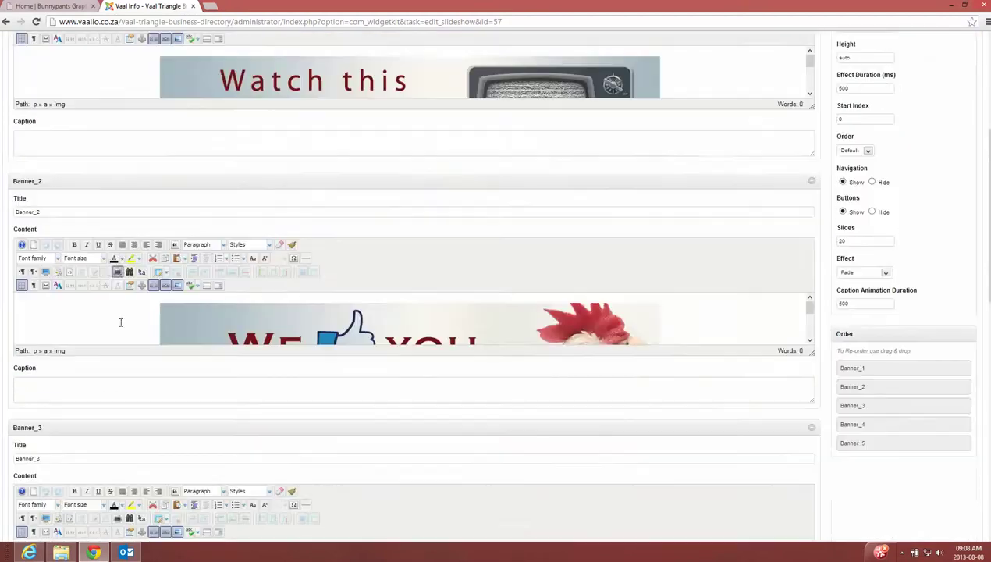
{"action": "scroll", "coordinate": [113, 390], "scroll_direction": "down", "scroll_amount": 6}
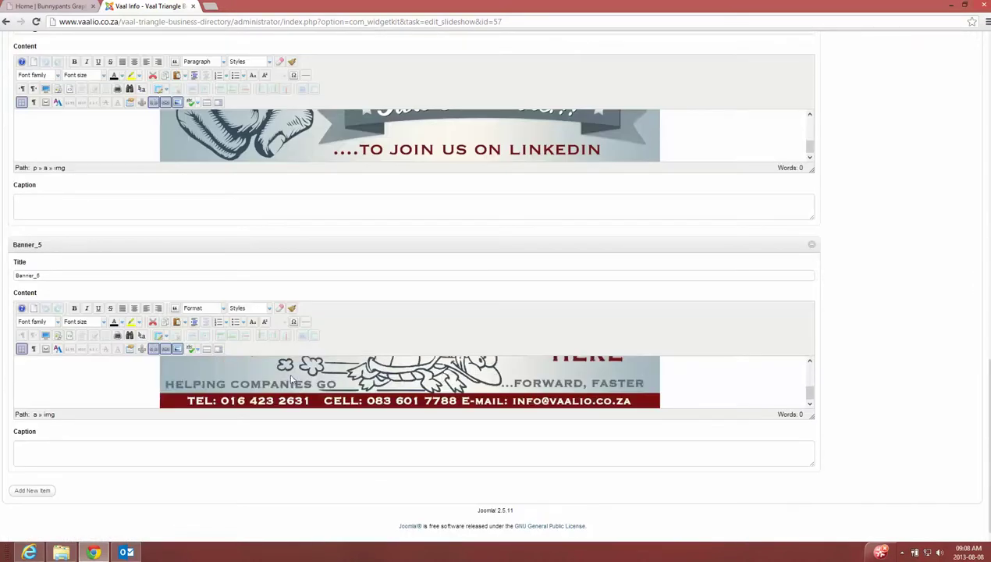
{"action": "scroll", "coordinate": [715, 291], "scroll_direction": "up", "scroll_amount": 6}
{"action": "scroll", "coordinate": [769, 287], "scroll_direction": "up", "scroll_amount": 12}
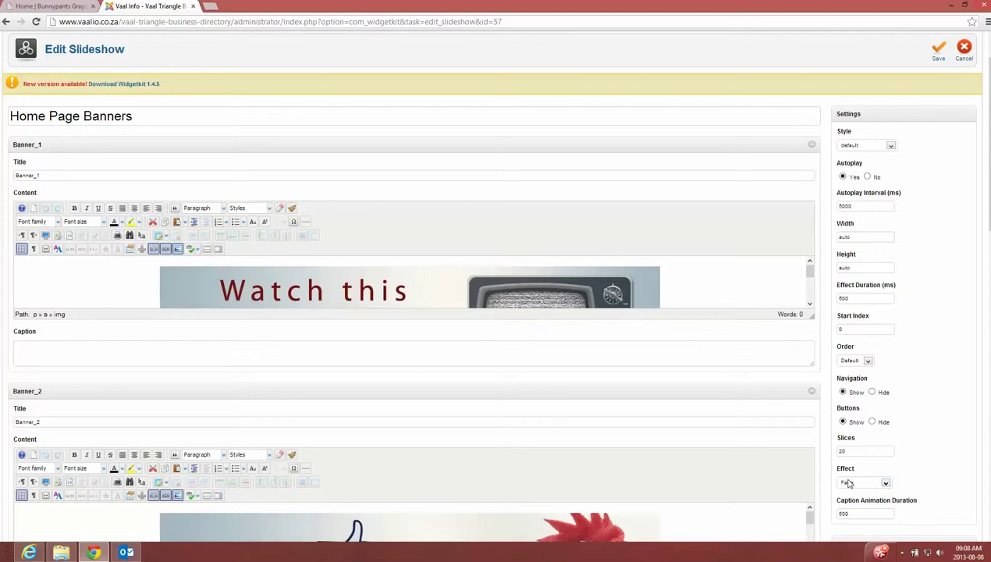
{"action": "scroll", "coordinate": [942, 462], "scroll_direction": "down", "scroll_amount": 3}
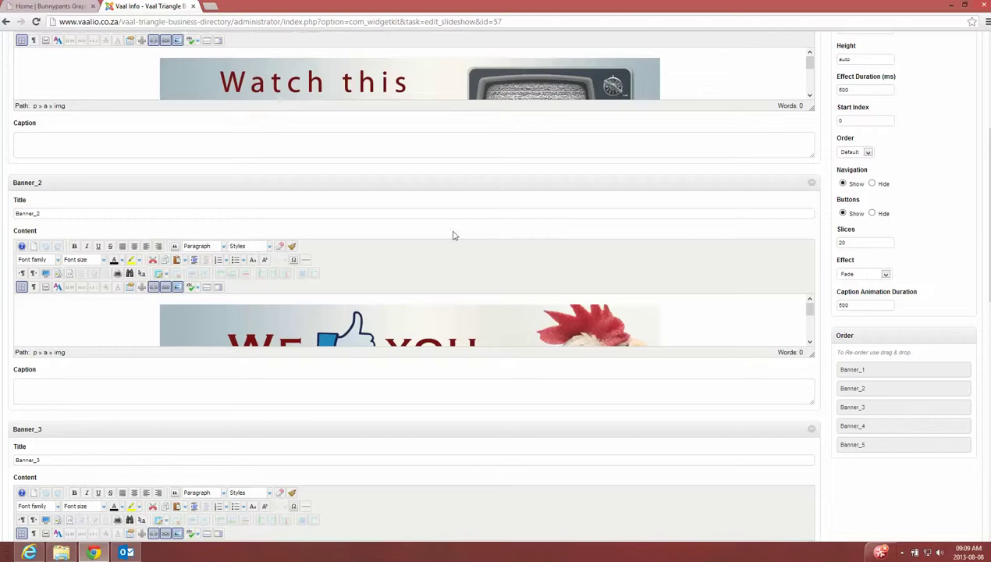
{"action": "scroll", "coordinate": [455, 234], "scroll_direction": "down", "scroll_amount": 3}
{"action": "scroll", "coordinate": [455, 234], "scroll_direction": "down", "scroll_amount": 10}
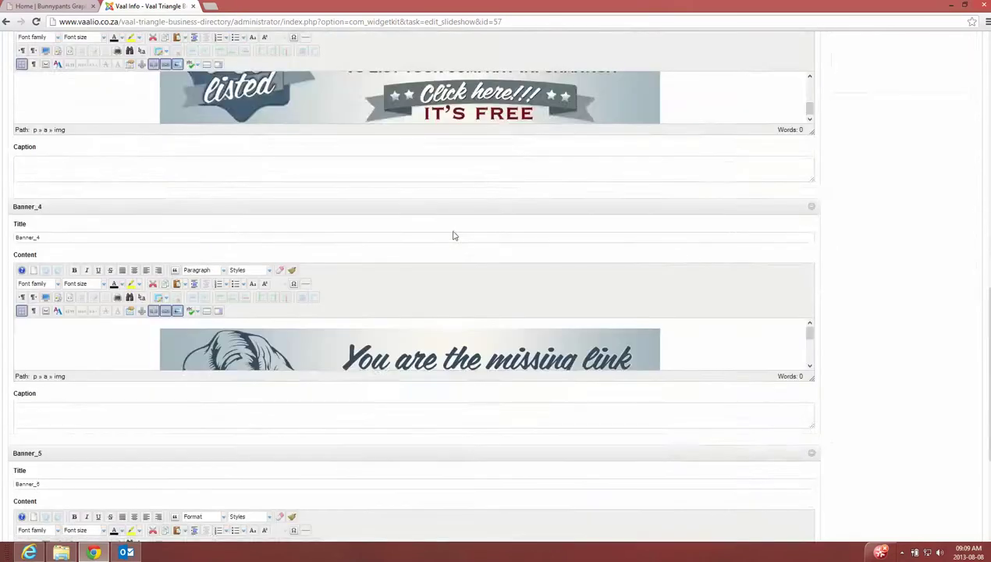
{"action": "scroll", "coordinate": [454, 235], "scroll_direction": "down", "scroll_amount": 3}
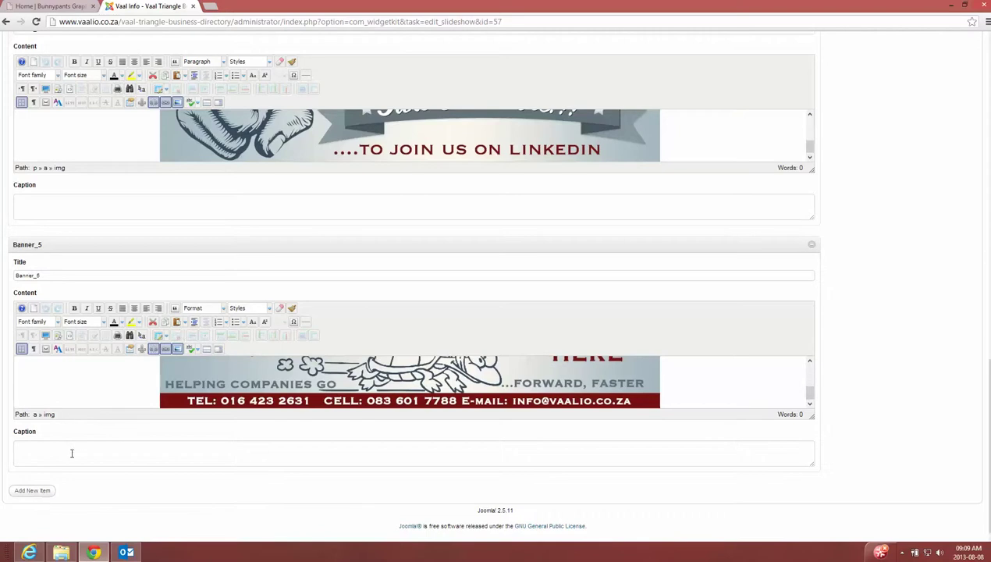
{"action": "left_click", "coordinate": [36, 496]}
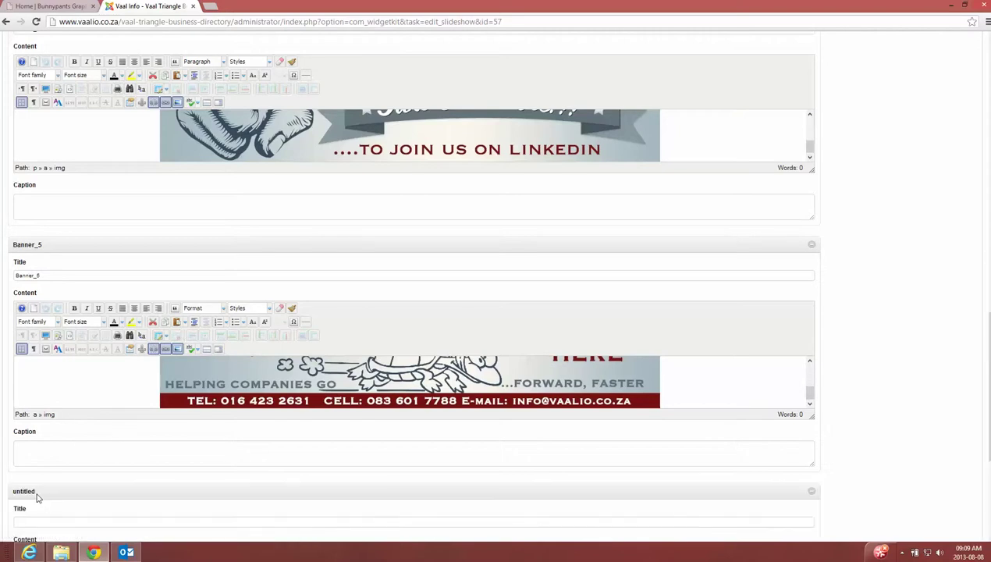
Step: Title the new slide Banner_6 from Banner_5's title and centre-align its content
{"action": "scroll", "coordinate": [77, 405], "scroll_direction": "down", "scroll_amount": 2}
{"action": "scroll", "coordinate": [78, 404], "scroll_direction": "down", "scroll_amount": 1}
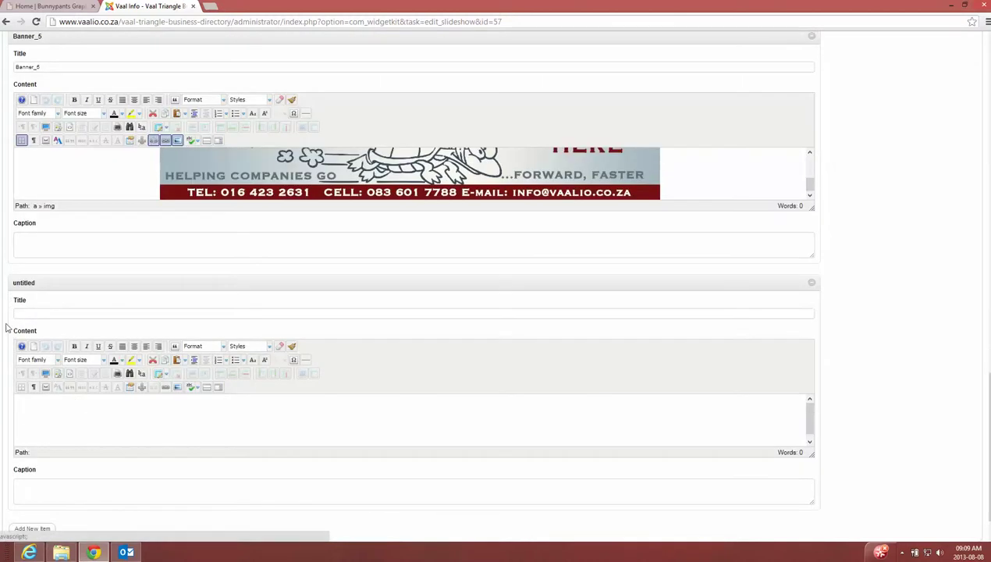
{"action": "left_click", "coordinate": [37, 315]}
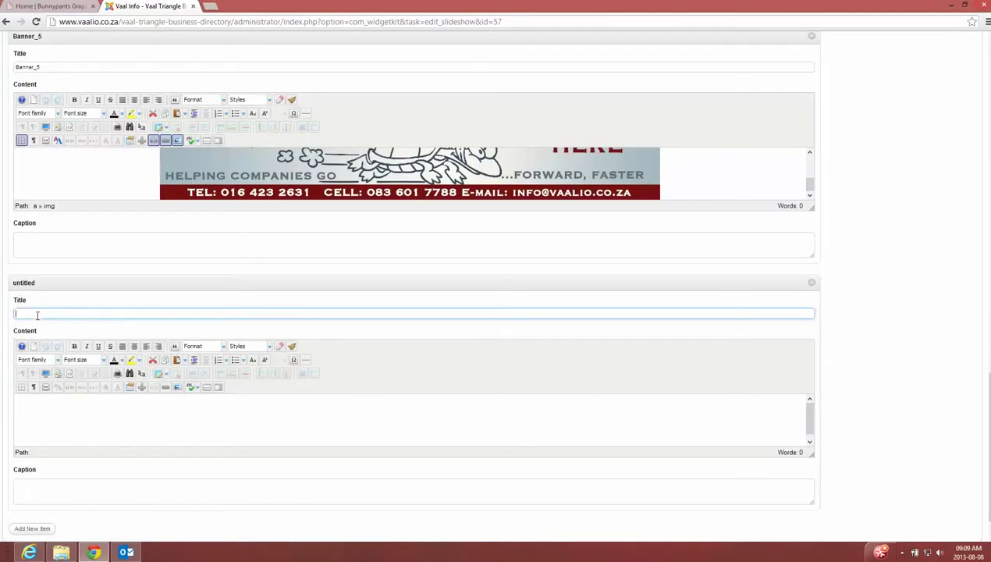
{"action": "double_click", "coordinate": [66, 67]}
{"action": "key", "text": "ctrl+c"}
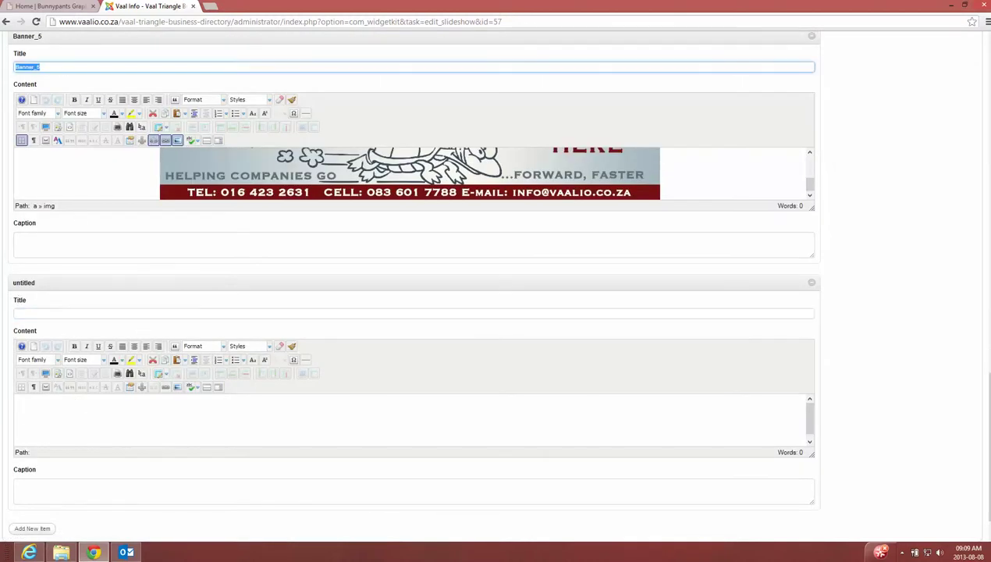
{"action": "left_click", "coordinate": [26, 313]}
{"action": "key", "text": "ctrl+v"}
{"action": "key", "text": "BackSpace"}
{"action": "type", "text": "6"}
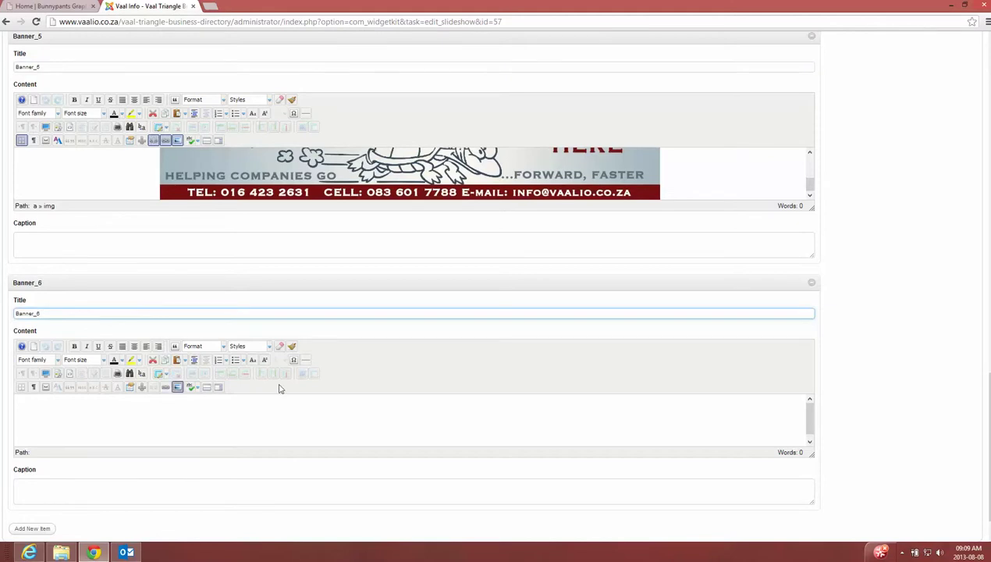
{"action": "left_click", "coordinate": [134, 415]}
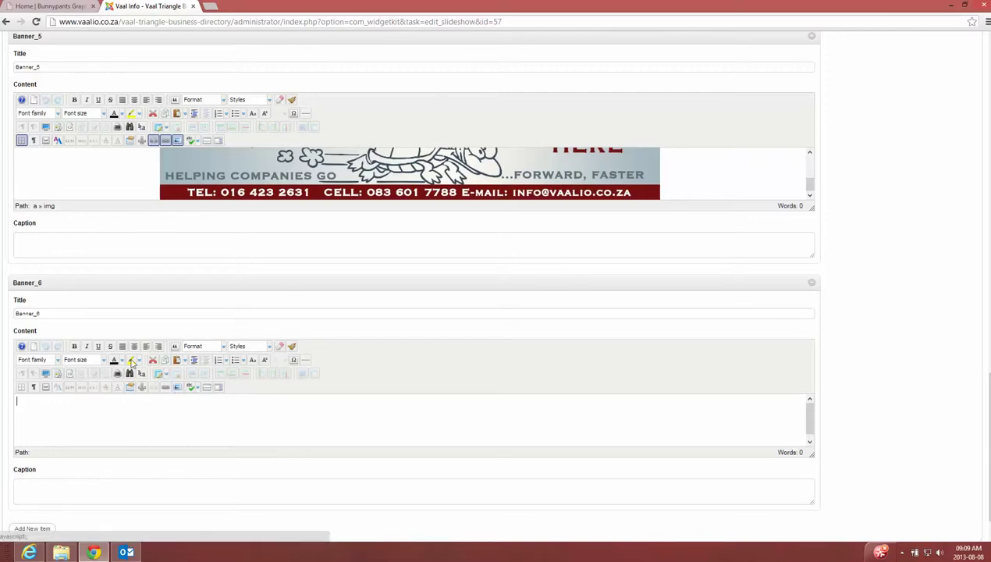
{"action": "left_click", "coordinate": [134, 349]}
Step: Open the image inserter in the Home_Page_Banners folder and start an upload
{"action": "left_click", "coordinate": [177, 388]}
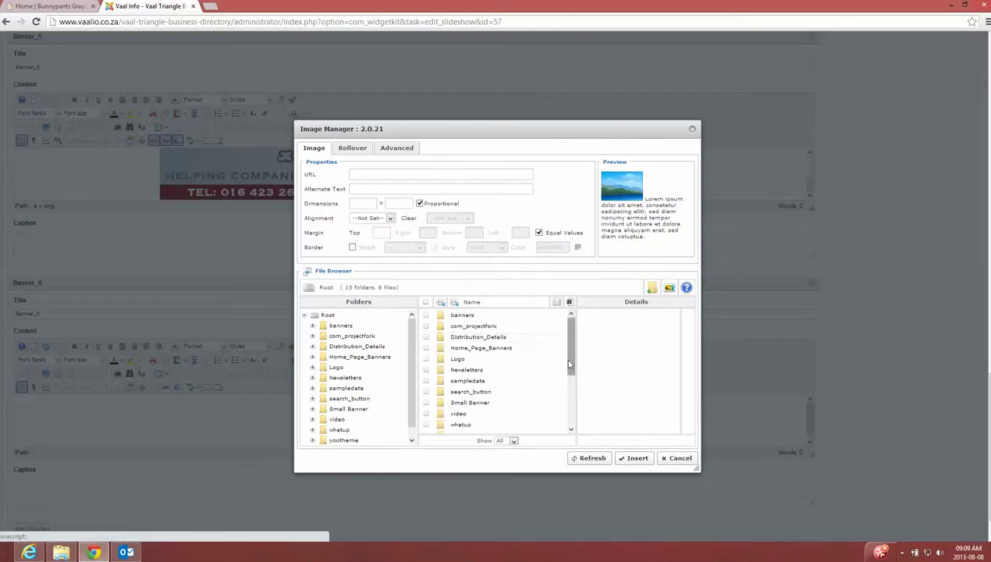
{"action": "left_click", "coordinate": [480, 352]}
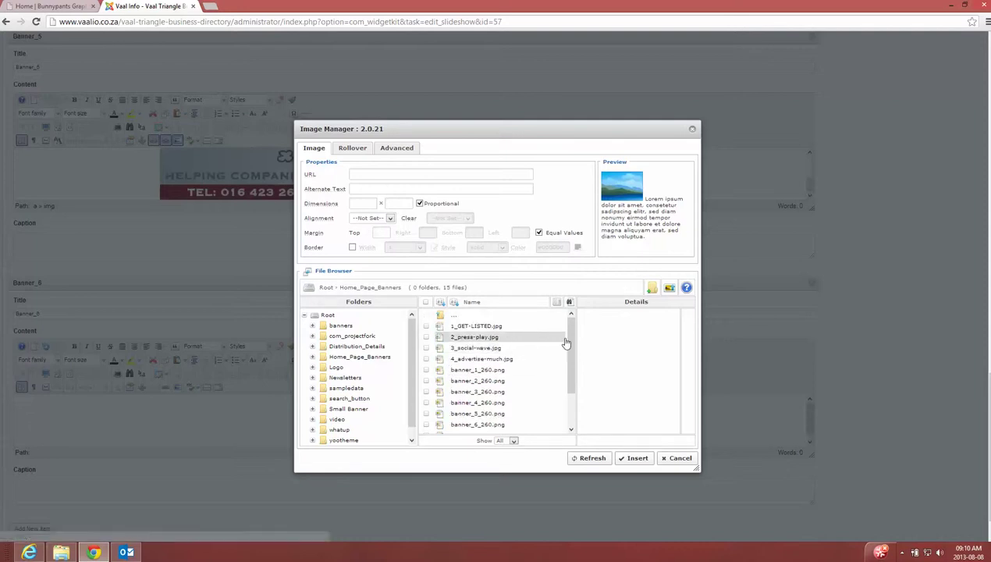
{"action": "left_click_drag", "start_coordinate": [571, 344], "coordinate": [574, 384]}
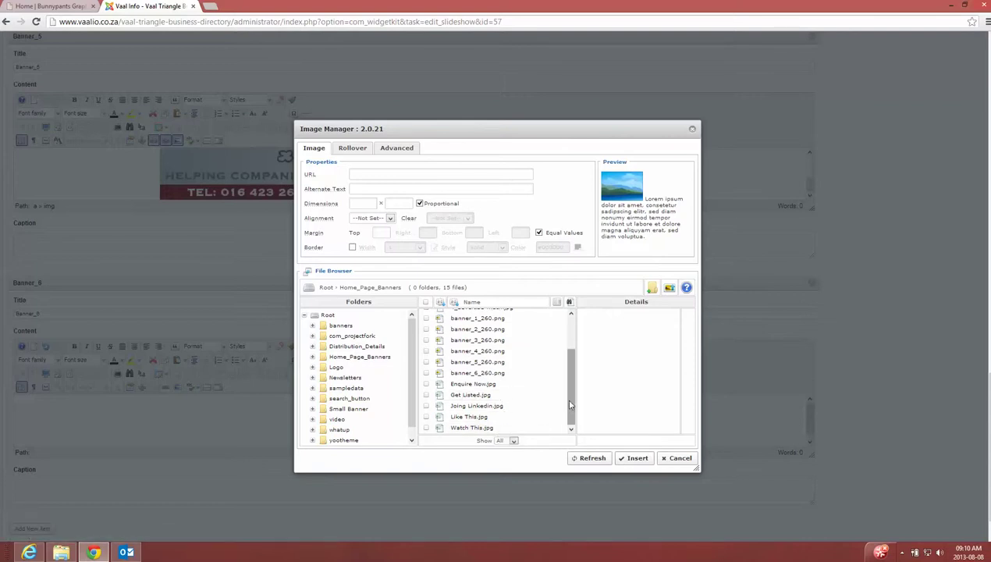
{"action": "scroll", "coordinate": [473, 353], "scroll_direction": "up", "scroll_amount": 3}
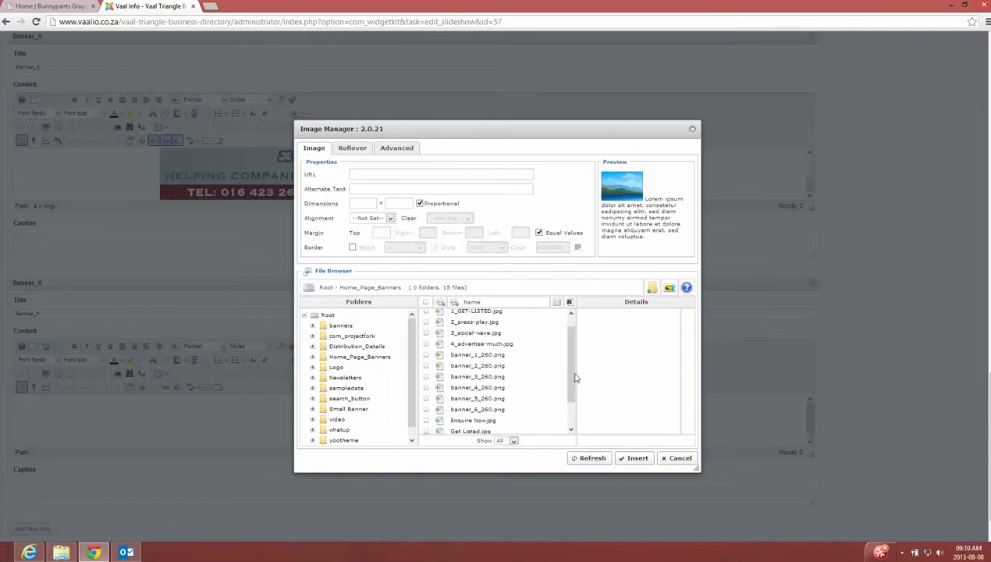
{"action": "scroll", "coordinate": [574, 378], "scroll_direction": "down", "scroll_amount": 3}
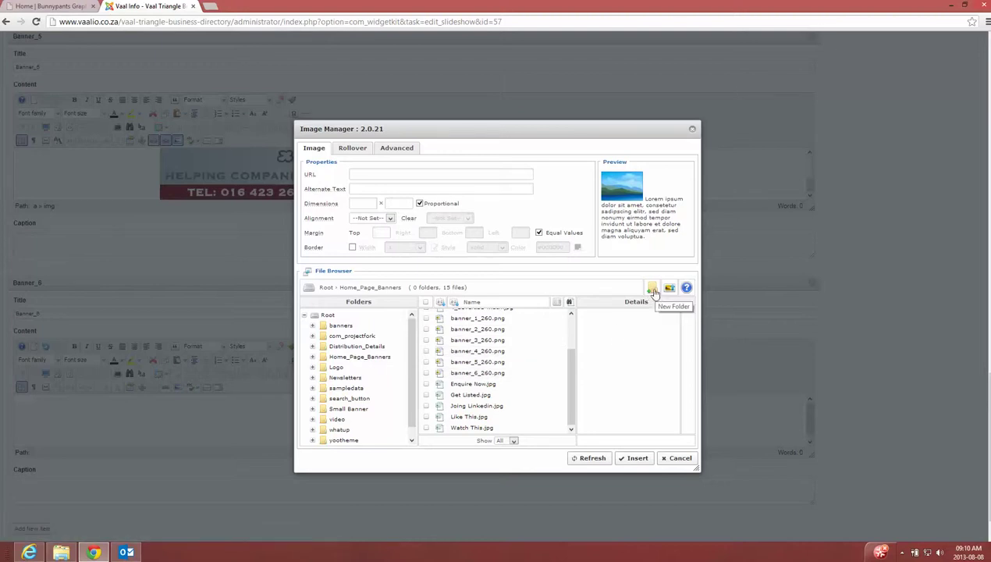
{"action": "left_click", "coordinate": [668, 289]}
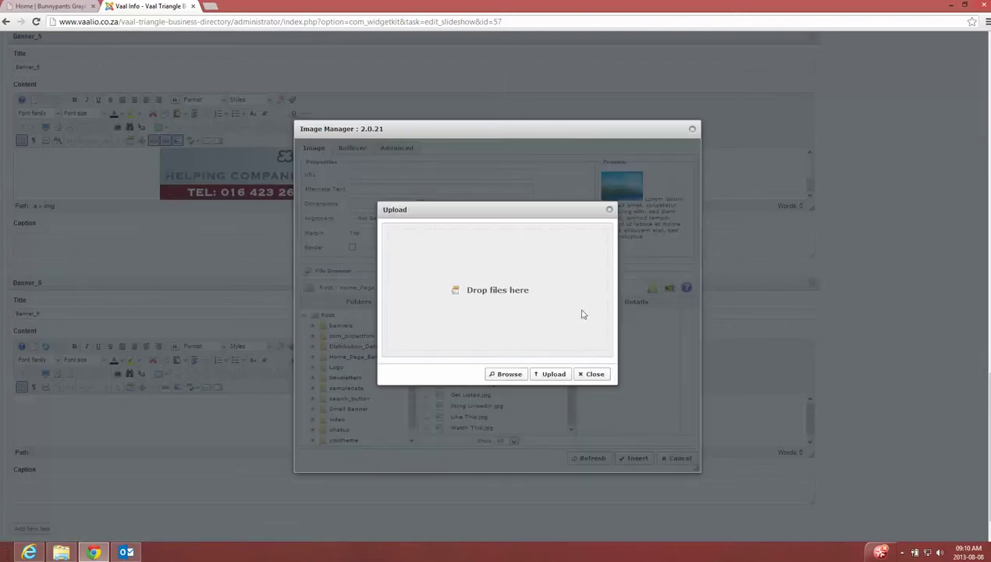
Step: Browse to K:\Vaal Info\Website\Vaal-Triangle-Business-Directory Website\Banners\nog
{"action": "left_click", "coordinate": [509, 374]}
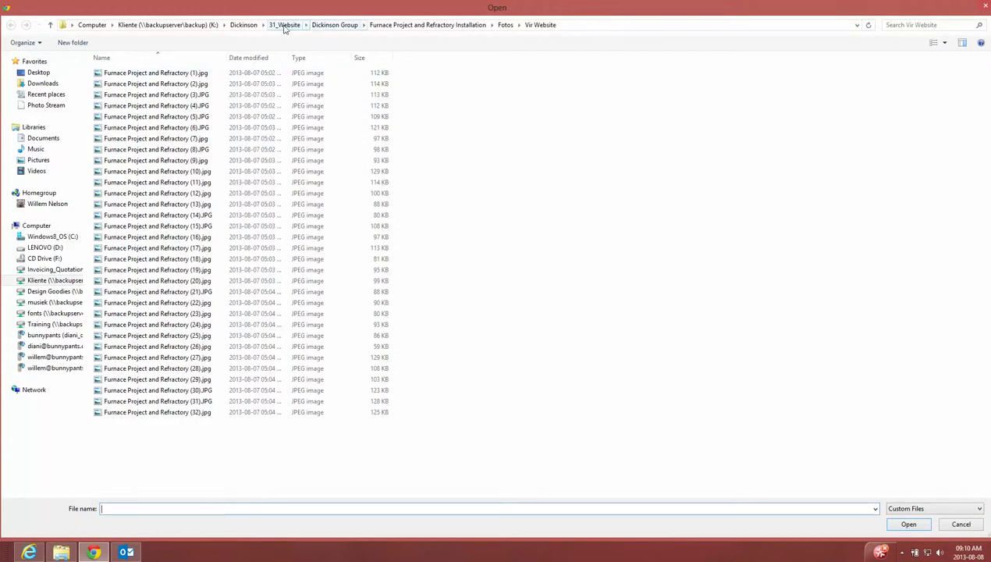
{"action": "left_click", "coordinate": [285, 26]}
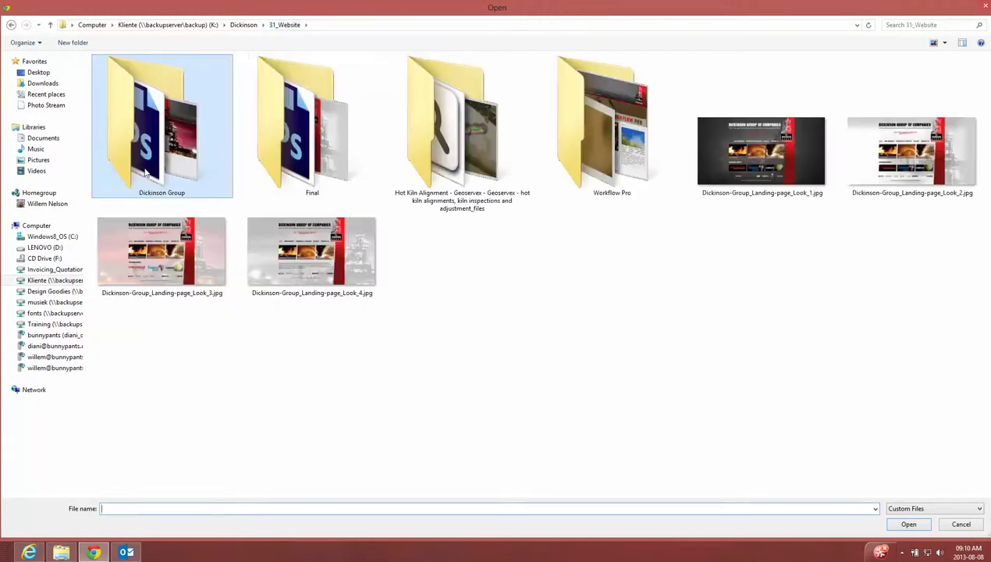
{"action": "left_click", "coordinate": [243, 25]}
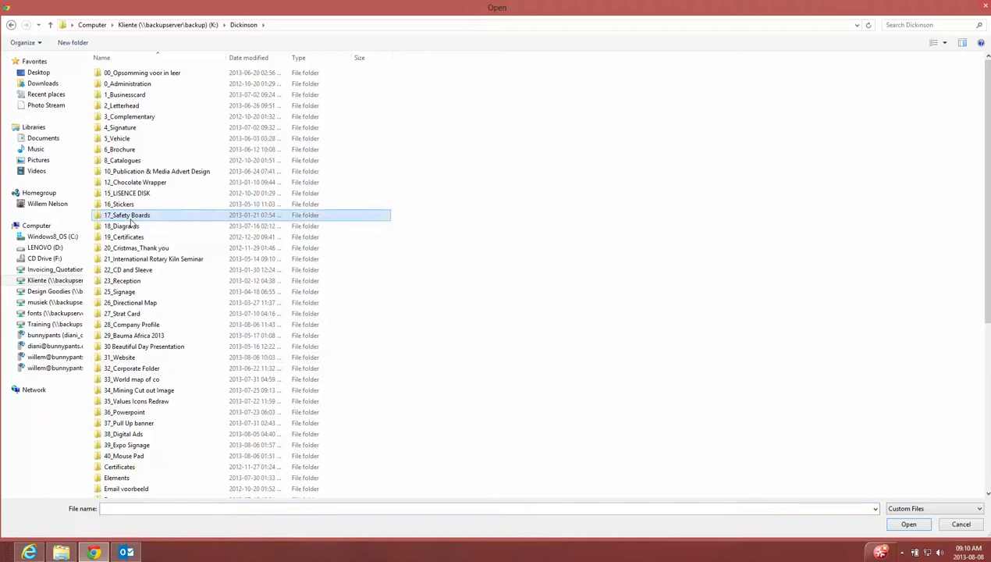
{"action": "left_click", "coordinate": [168, 24]}
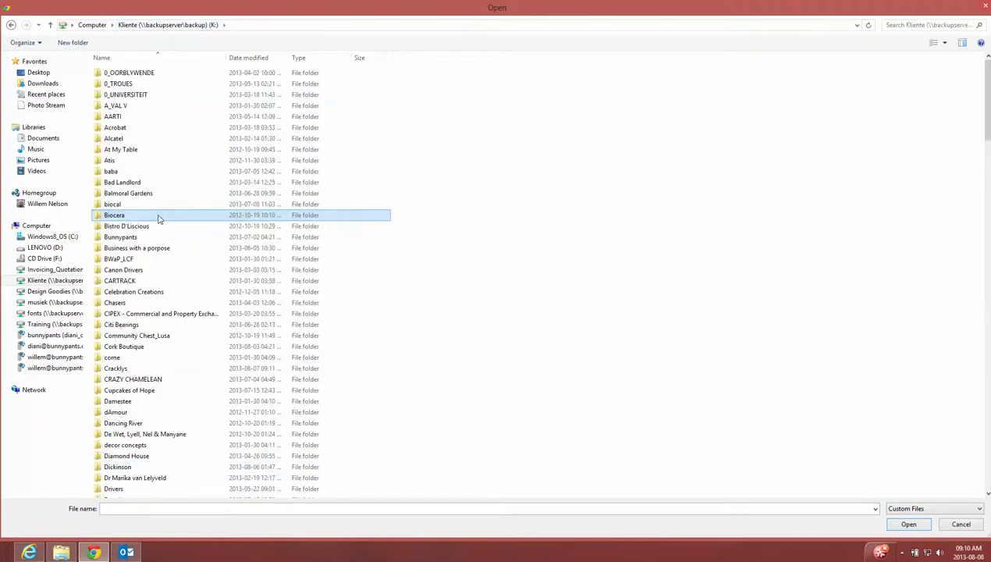
{"action": "key", "text": "v"}
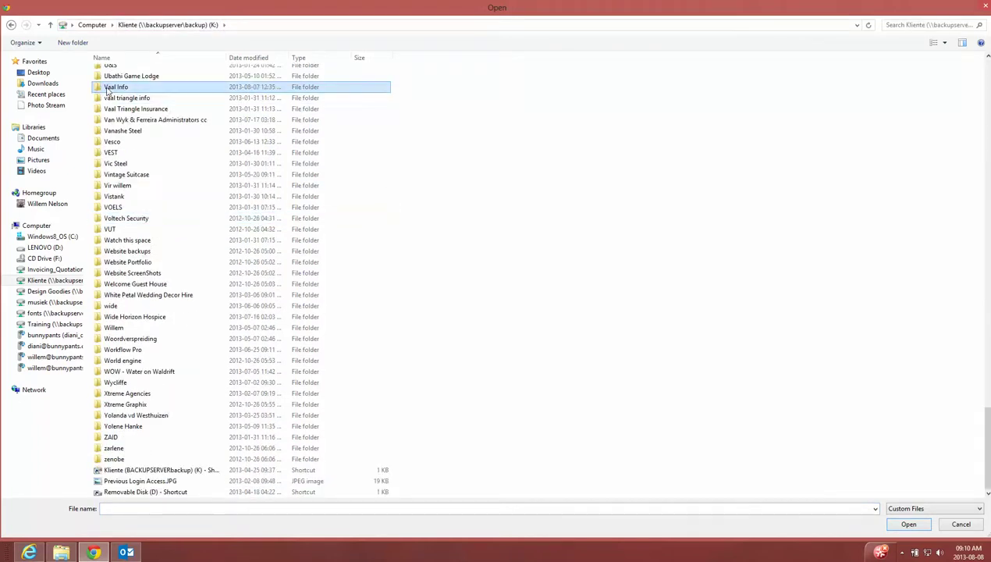
{"action": "double_click", "coordinate": [117, 87]}
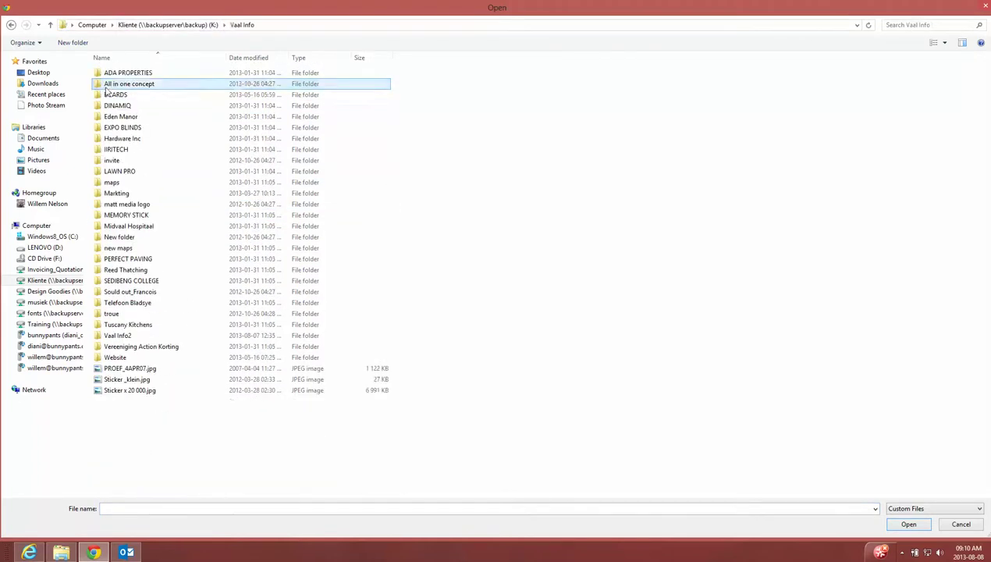
{"action": "double_click", "coordinate": [115, 357]}
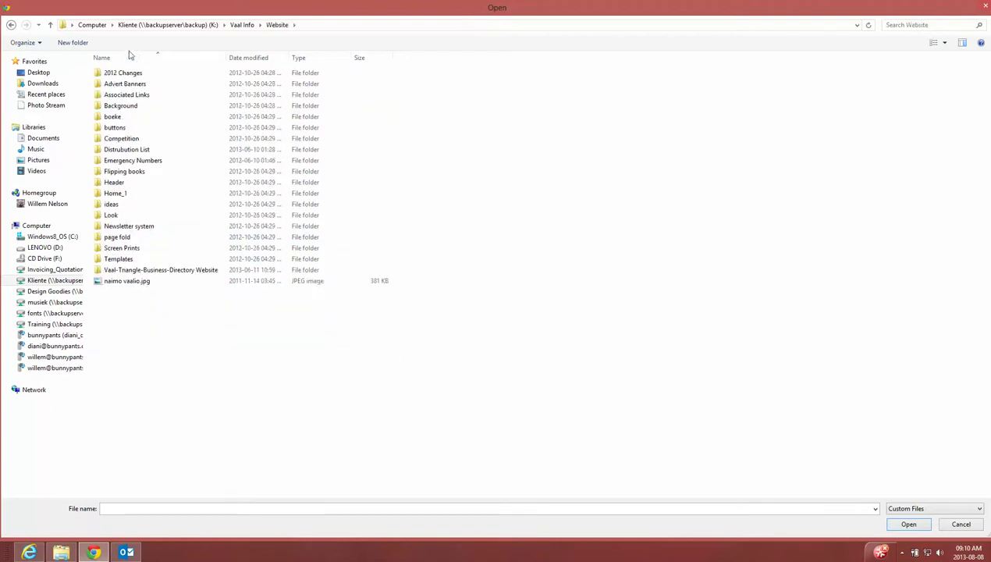
{"action": "double_click", "coordinate": [155, 270]}
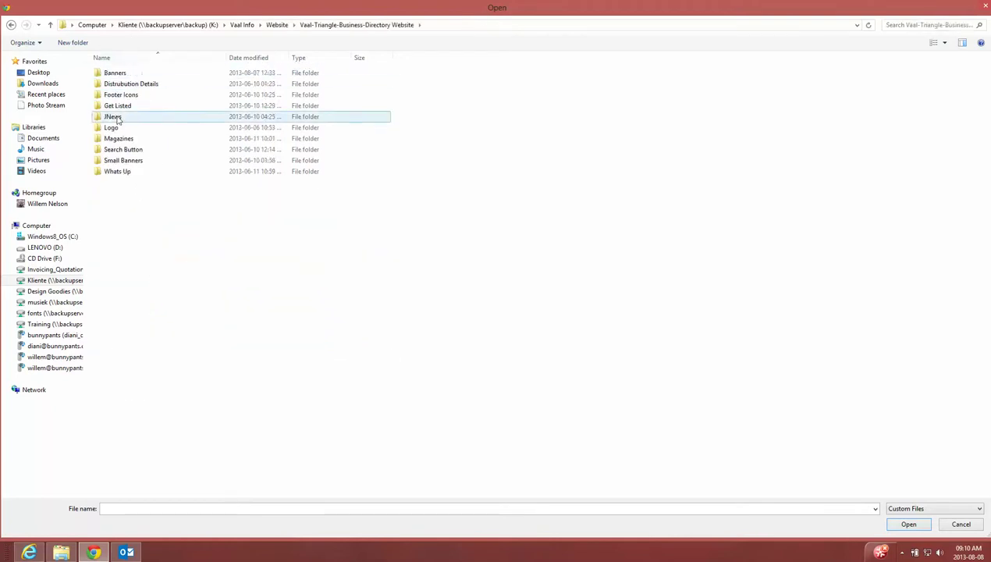
{"action": "double_click", "coordinate": [117, 73]}
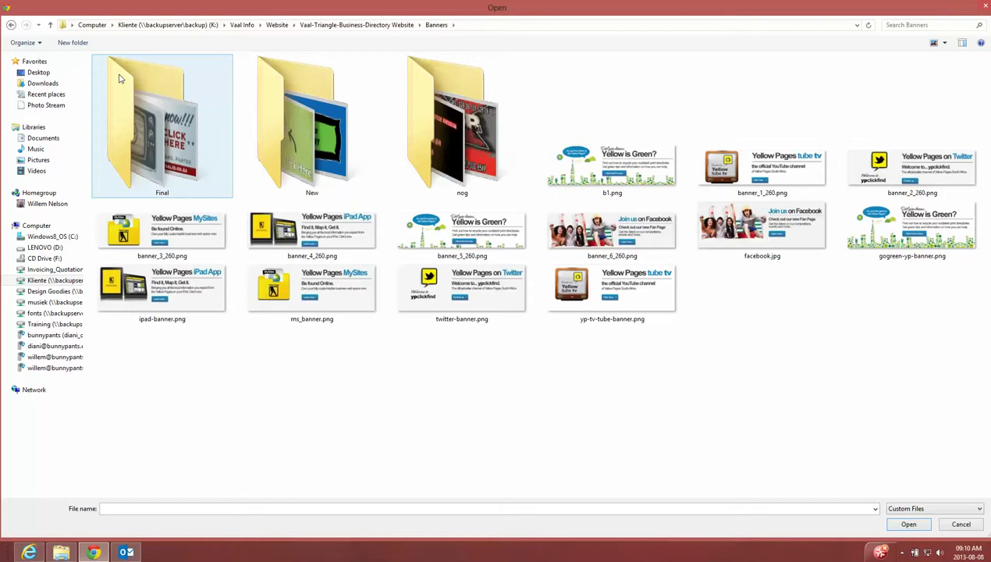
{"action": "double_click", "coordinate": [439, 148]}
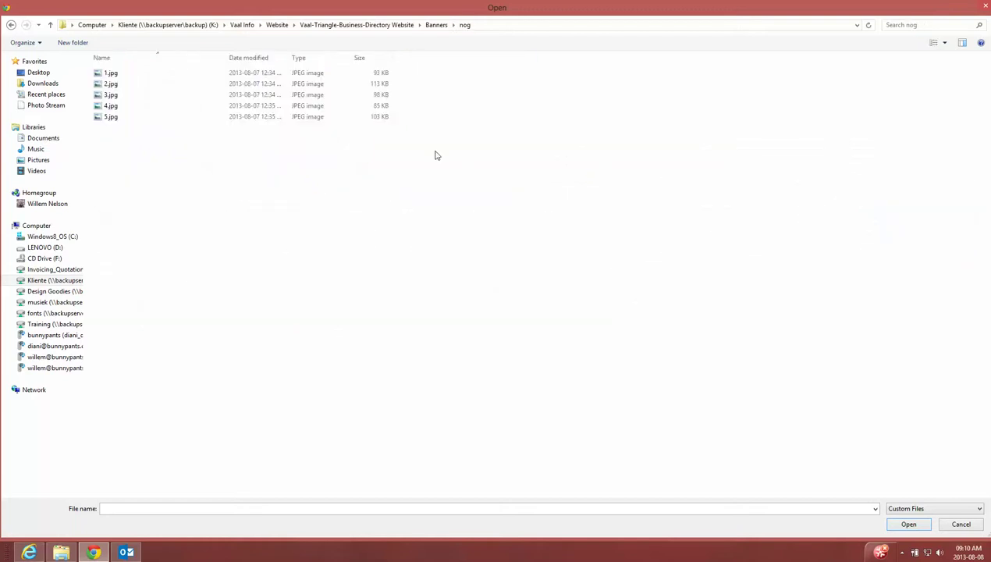
Step: Show the nog images as extra large icons and select 1.jpg
{"action": "right_click", "coordinate": [437, 155]}
{"action": "mouse_move", "coordinate": [453, 156]}
{"action": "left_click", "coordinate": [581, 157]}
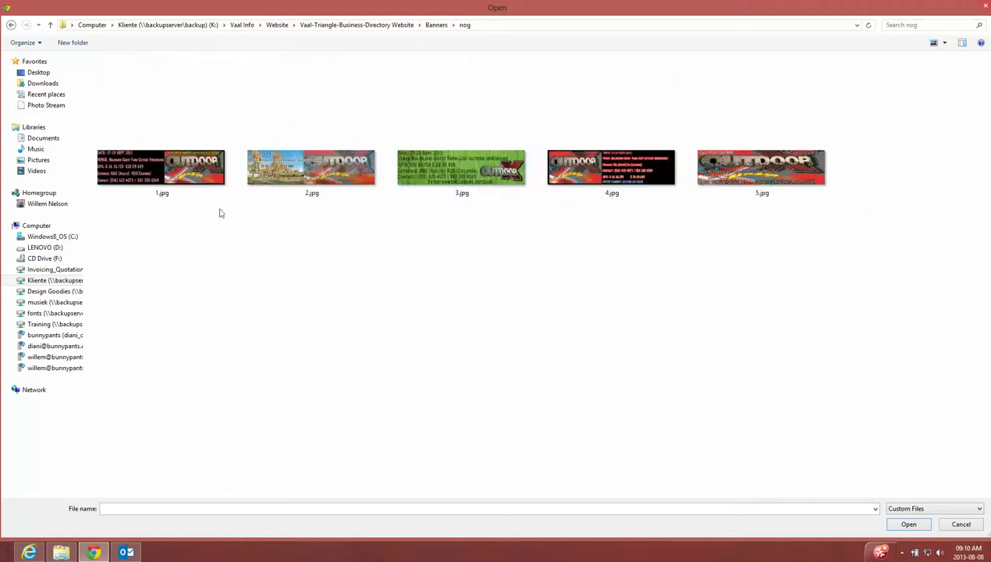
{"action": "left_click", "coordinate": [169, 179]}
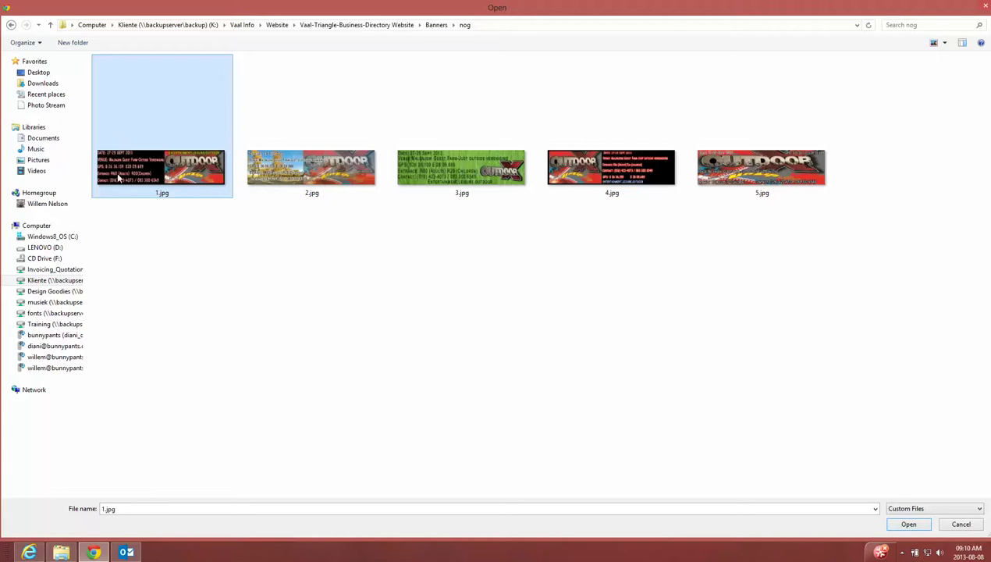
Step: Rename 1.jpg to Banner_6.jpg
{"action": "right_click", "coordinate": [172, 178]}
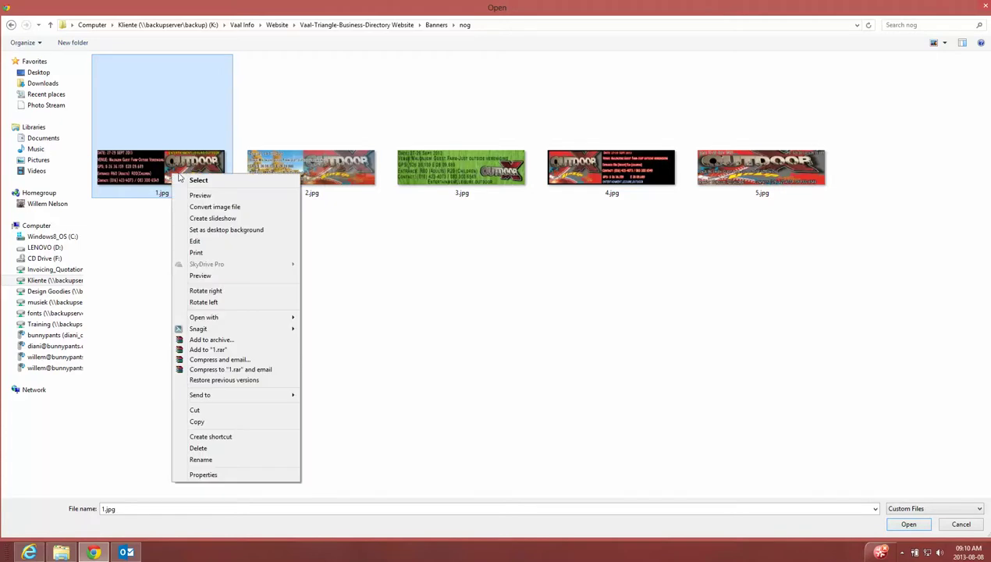
{"action": "left_click", "coordinate": [209, 462]}
{"action": "type", "text": "B"}
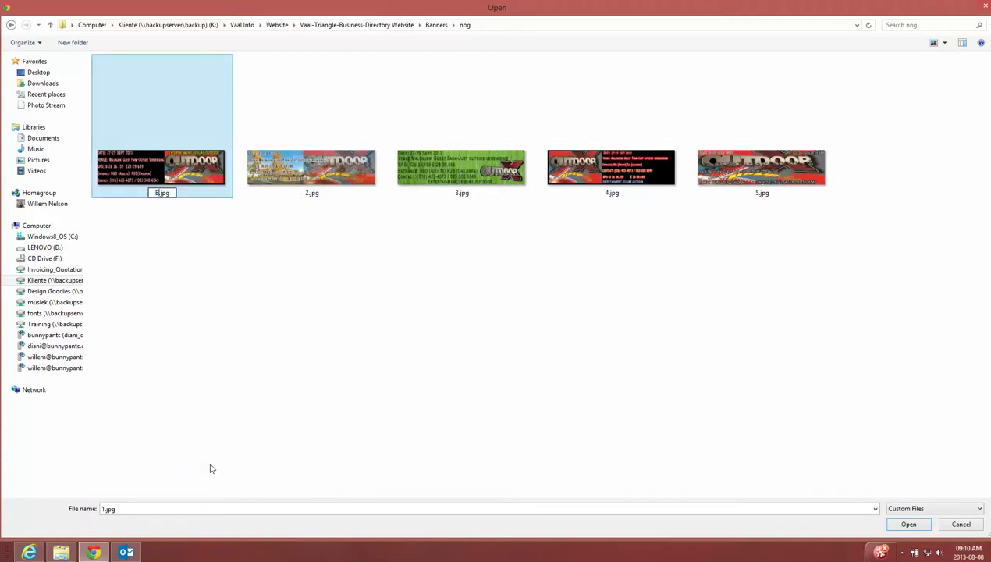
{"action": "type", "text": "anner_6"}
{"action": "left_click", "coordinate": [182, 220]}
Step: Check Banner_6.jpg's details in Properties, then choose it for upload
{"action": "left_click", "coordinate": [172, 178]}
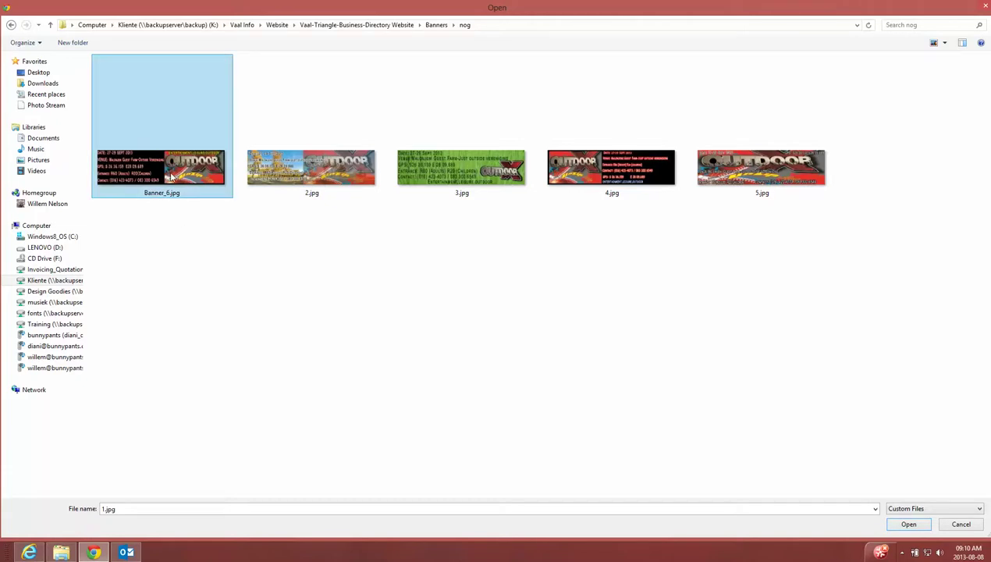
{"action": "right_click", "coordinate": [172, 178]}
{"action": "left_click", "coordinate": [216, 475]}
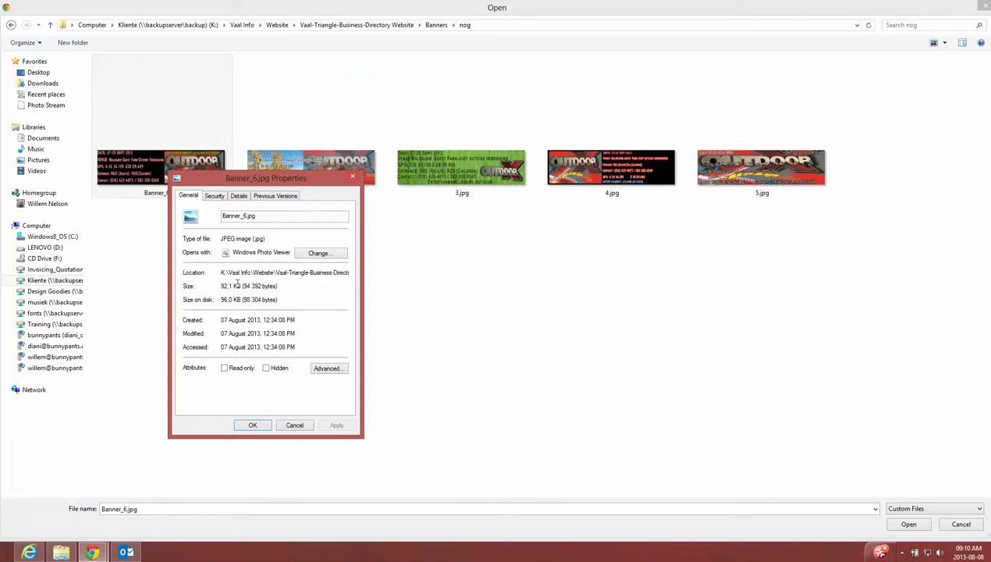
{"action": "left_click", "coordinate": [215, 196]}
{"action": "key", "text": "Right"}
{"action": "key", "text": "Right"}
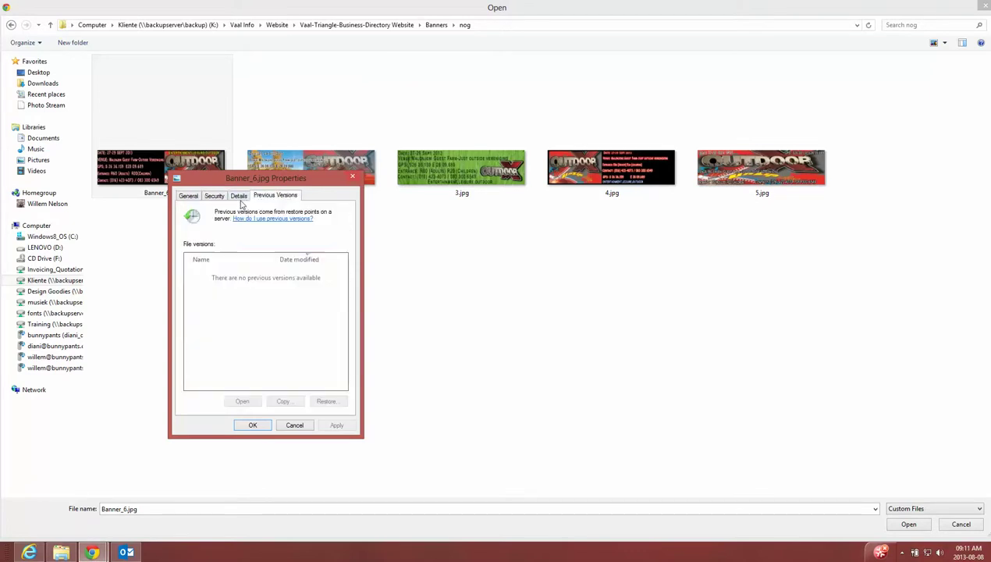
{"action": "left_click", "coordinate": [239, 196]}
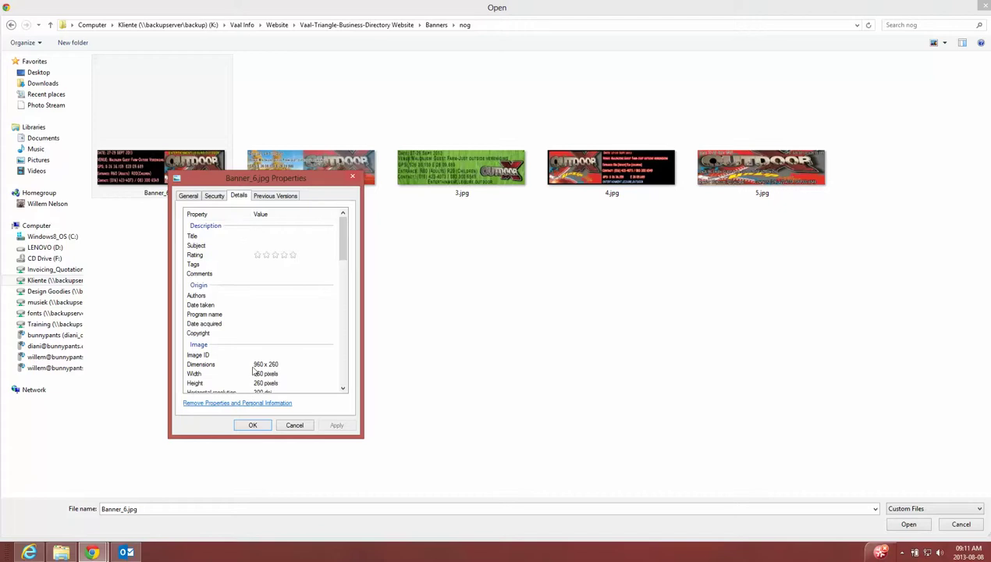
{"action": "left_click", "coordinate": [352, 179]}
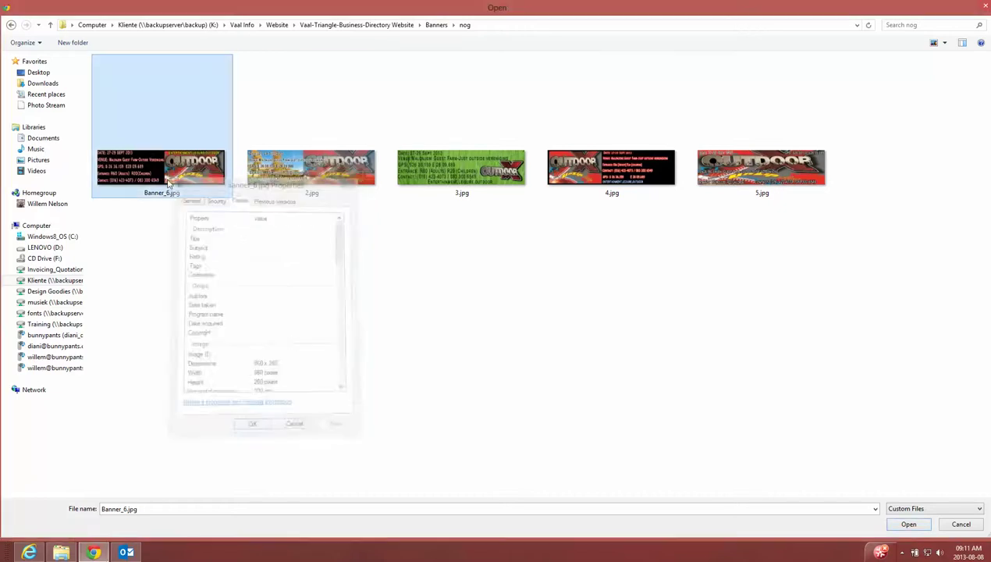
{"action": "double_click", "coordinate": [129, 163]}
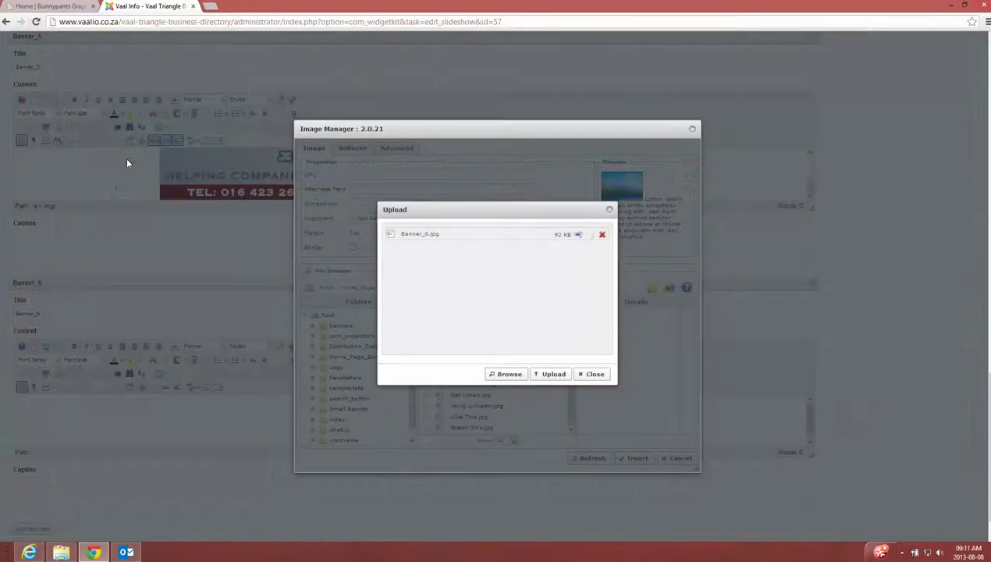
Step: Upload Banner_6.jpg and insert it into the Banner_6 slide content
{"action": "left_click", "coordinate": [553, 374]}
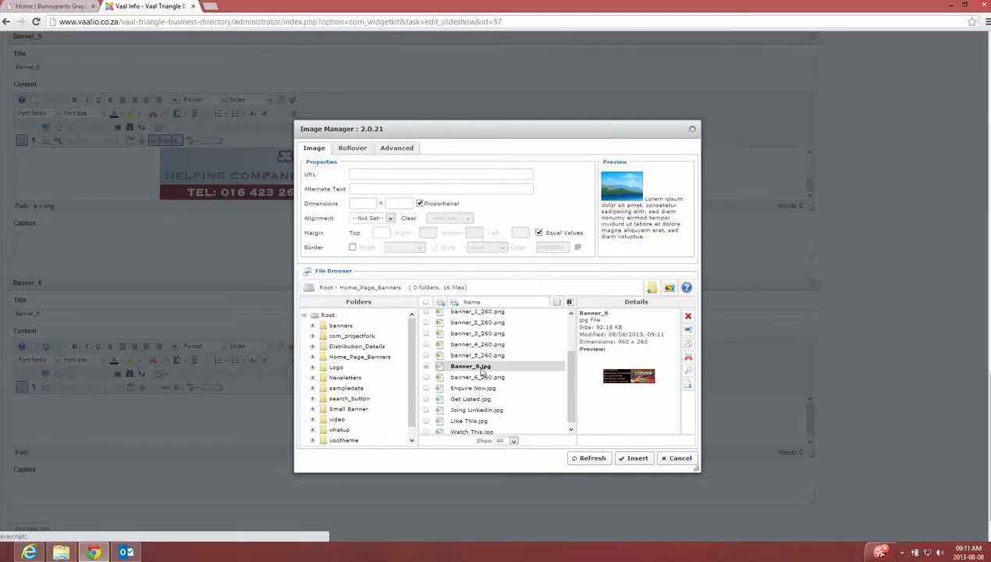
{"action": "left_click", "coordinate": [482, 370]}
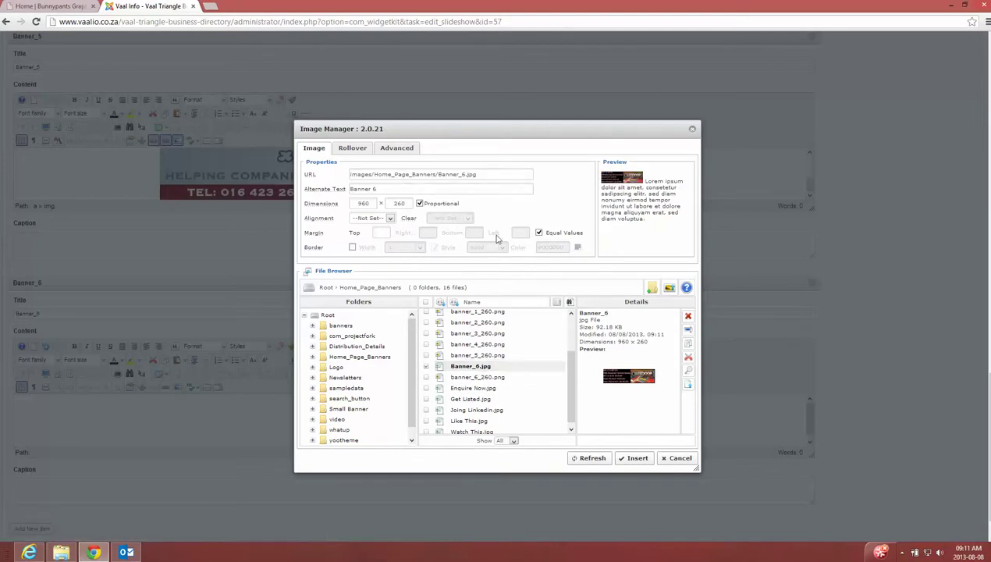
{"action": "left_click", "coordinate": [635, 463]}
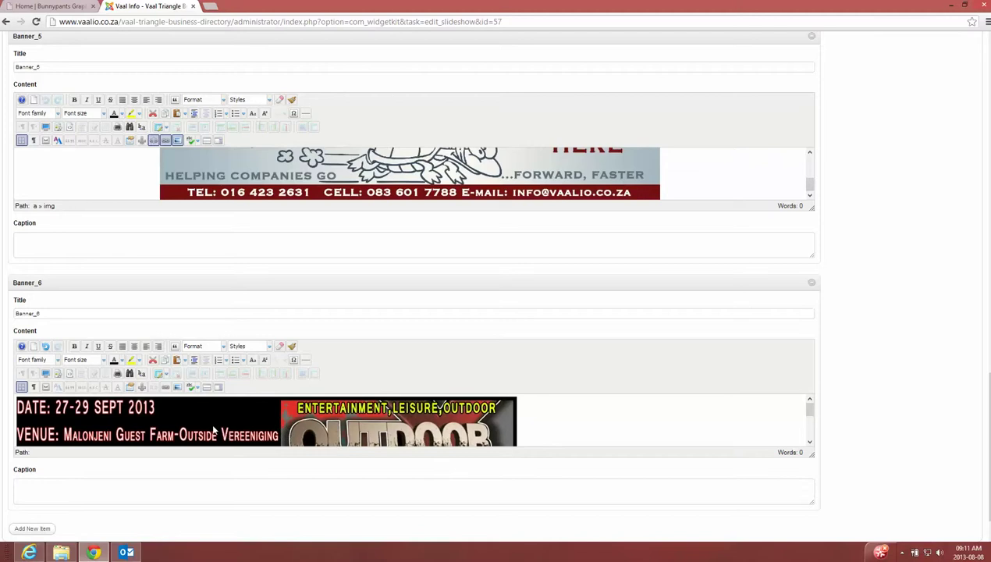
Step: Centre the inserted banner image and save the slideshow
{"action": "left_click", "coordinate": [372, 429]}
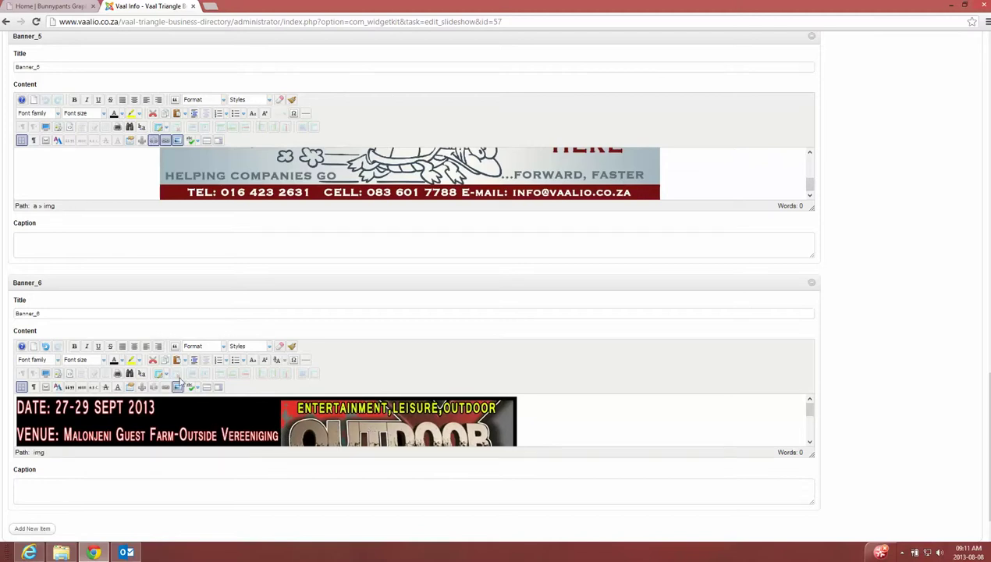
{"action": "left_click", "coordinate": [134, 346]}
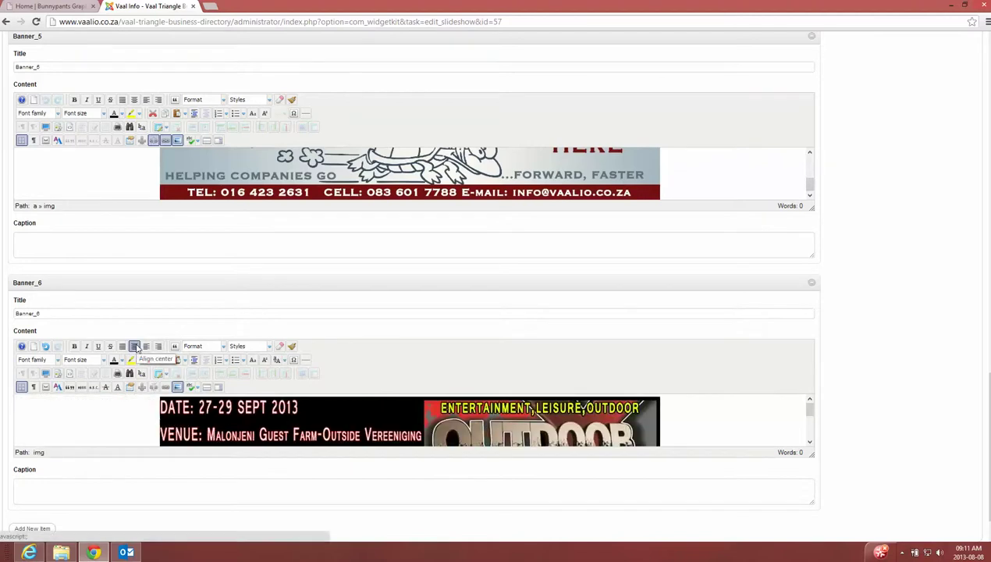
{"action": "scroll", "coordinate": [622, 294], "scroll_direction": "down", "scroll_amount": 1}
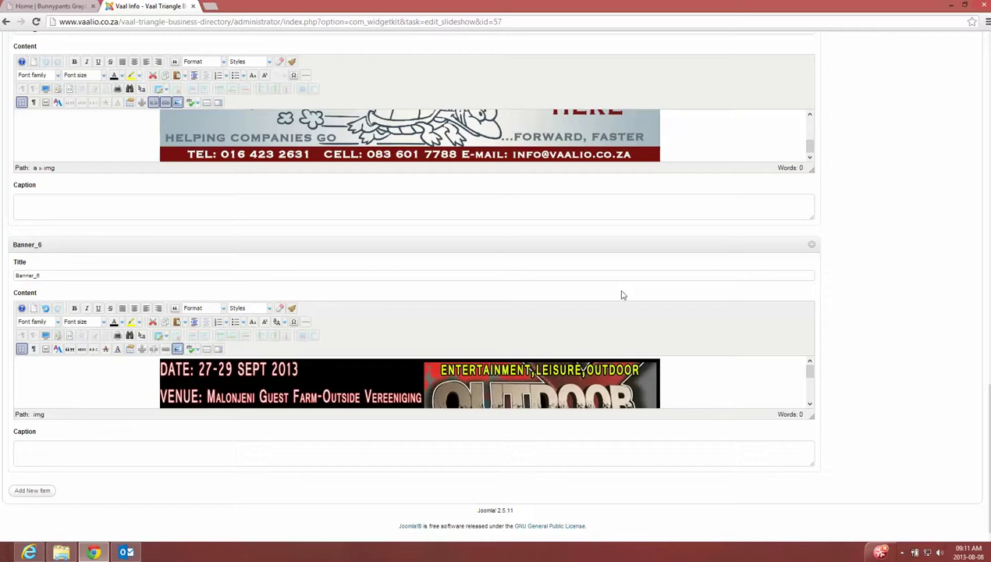
{"action": "scroll", "coordinate": [781, 260], "scroll_direction": "up", "scroll_amount": 12}
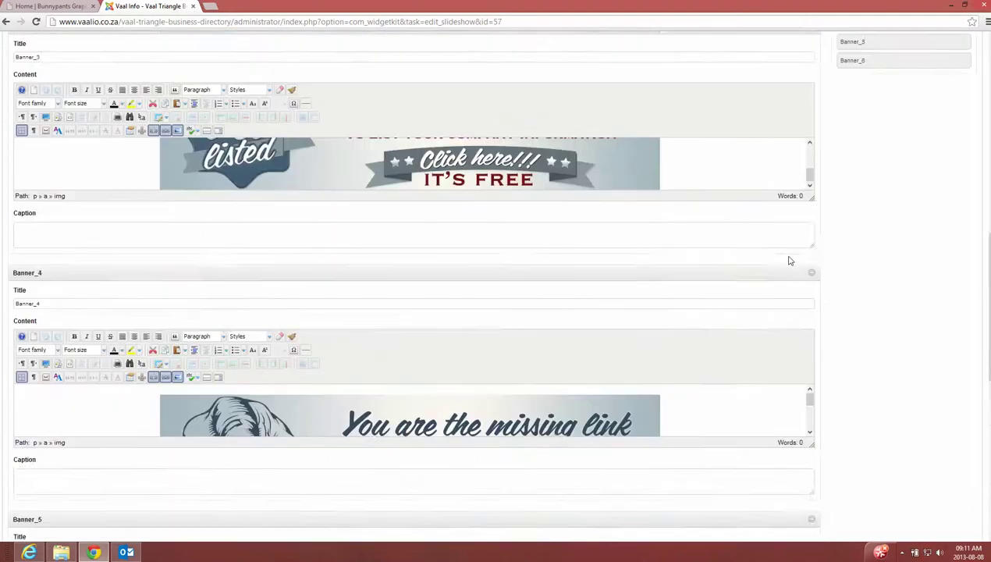
{"action": "scroll", "coordinate": [789, 260], "scroll_direction": "up", "scroll_amount": 5}
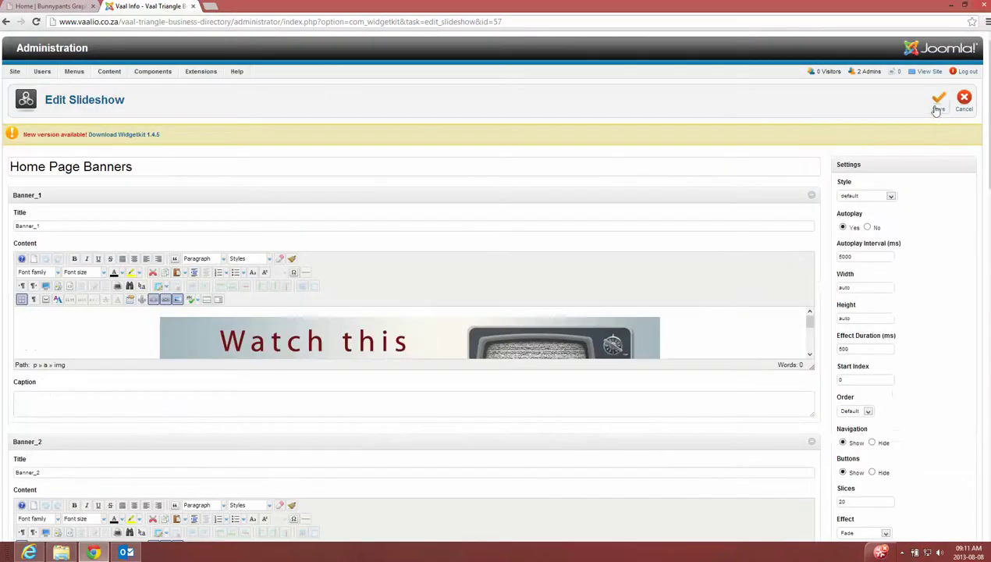
{"action": "left_click", "coordinate": [938, 108]}
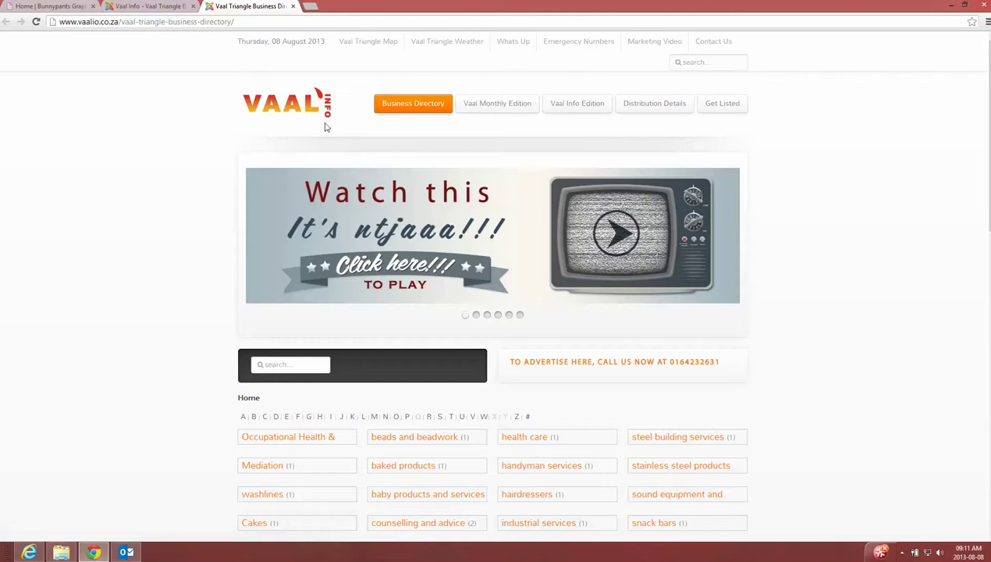
Step: Cycle the live banner slider through its slides, including the Outdoor event banner, ending on slide two
{"action": "left_click", "coordinate": [498, 315]}
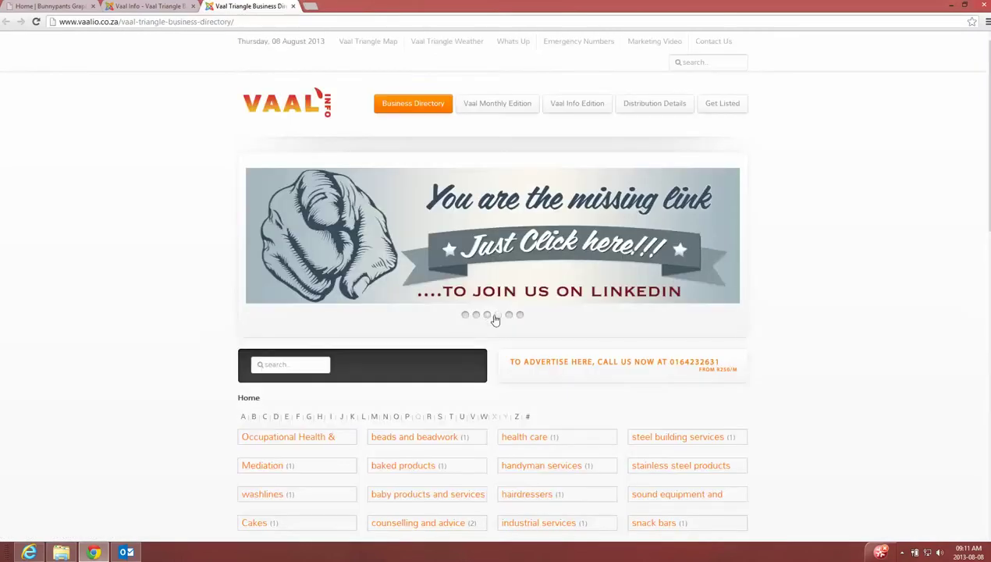
{"action": "left_click", "coordinate": [509, 316]}
{"action": "left_click", "coordinate": [520, 316]}
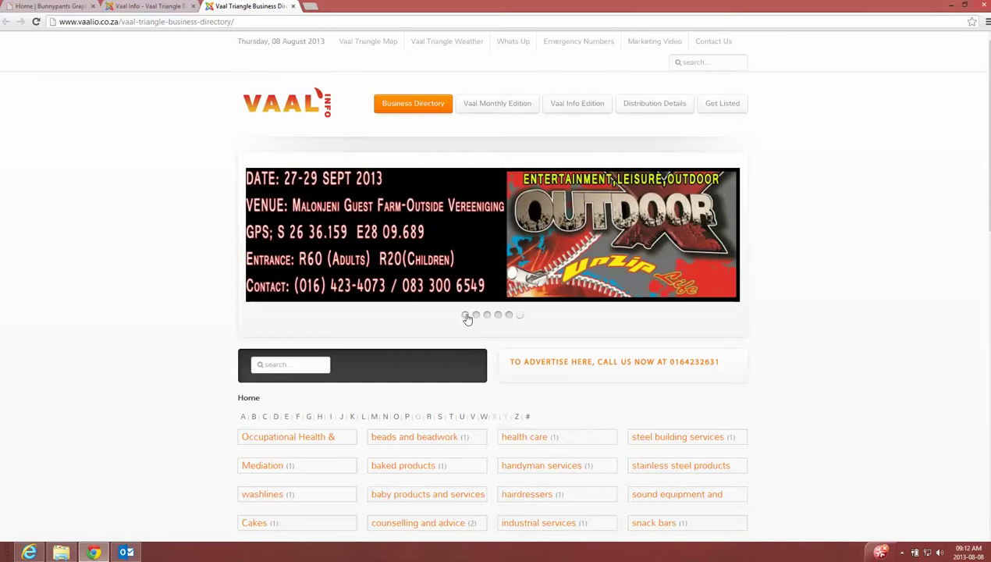
{"action": "left_click", "coordinate": [466, 315]}
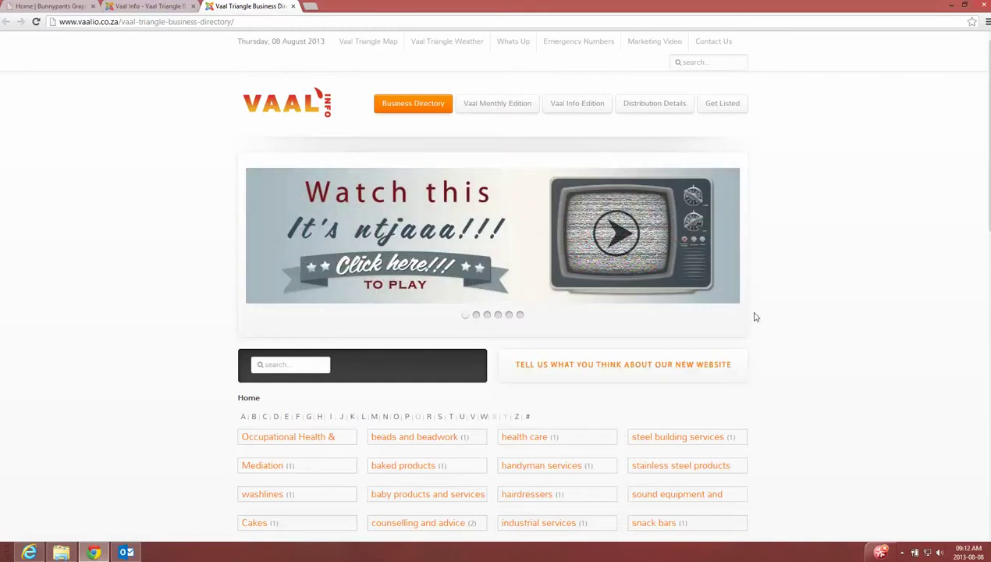
{"action": "left_click", "coordinate": [476, 316]}
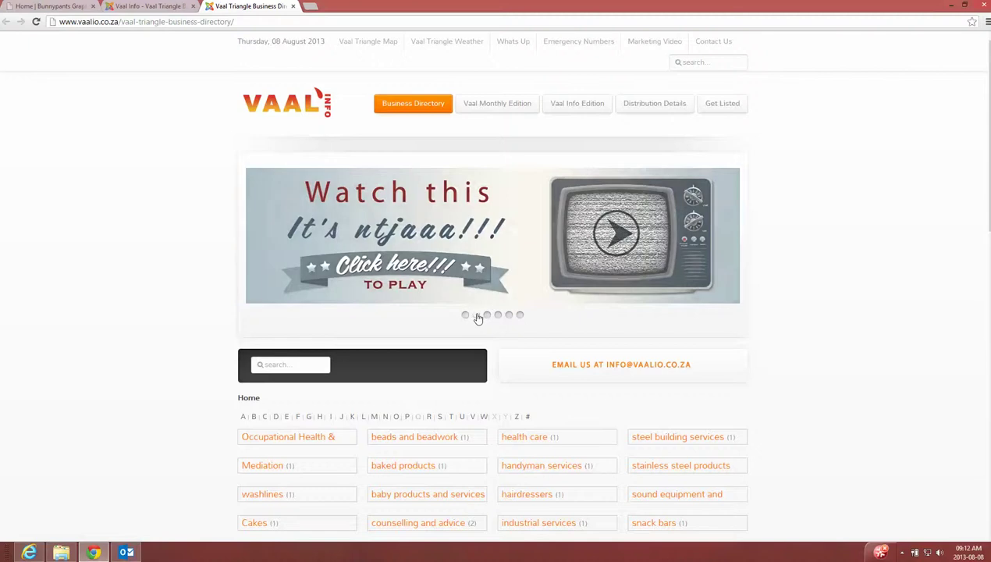
Step: Move Banner_6 directly below Banner_1 in the Order list and save the slideshow
{"action": "left_click", "coordinate": [124, 10]}
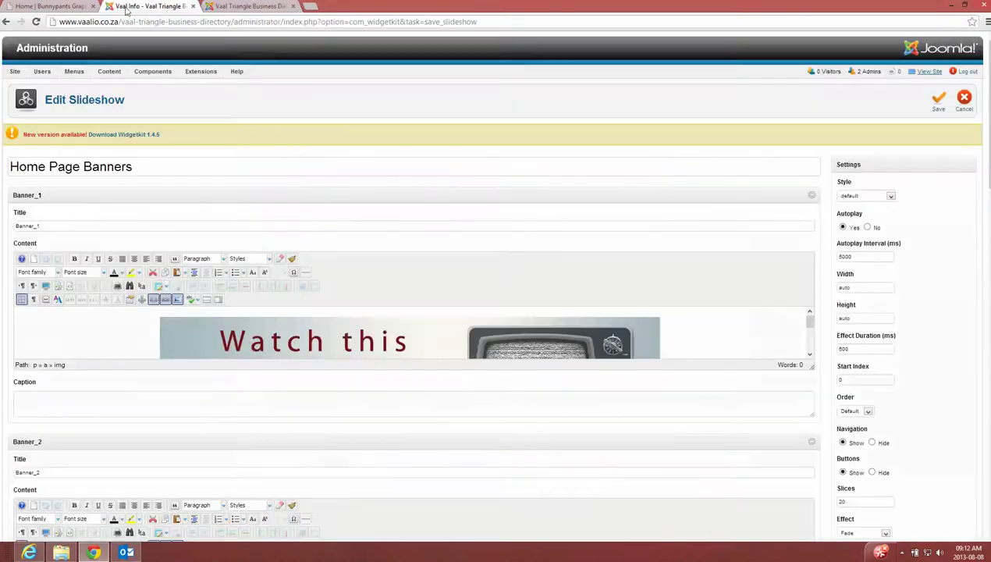
{"action": "scroll", "coordinate": [715, 277], "scroll_direction": "down", "scroll_amount": 4}
{"action": "scroll", "coordinate": [715, 273], "scroll_direction": "down", "scroll_amount": 3}
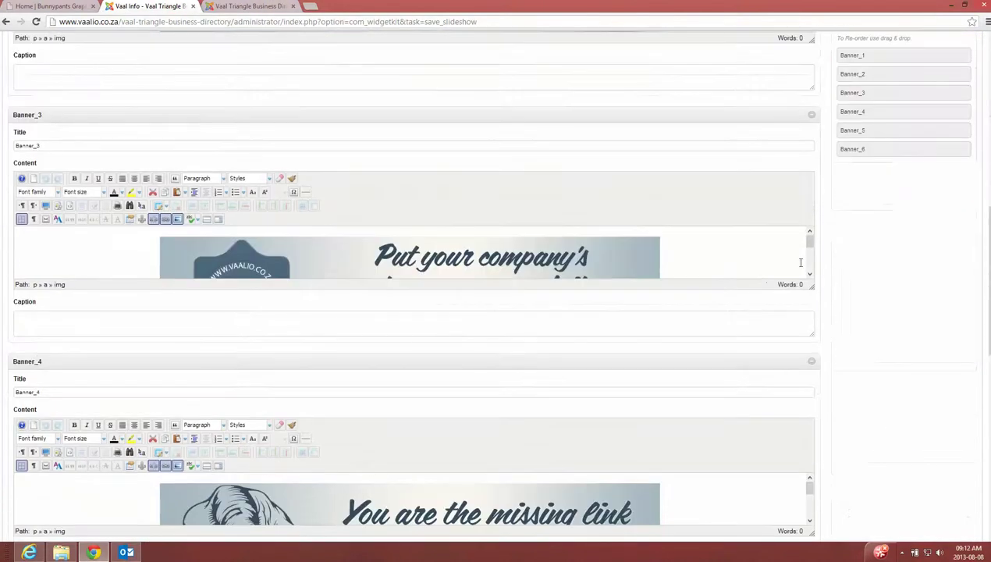
{"action": "scroll", "coordinate": [829, 243], "scroll_direction": "up", "scroll_amount": 2}
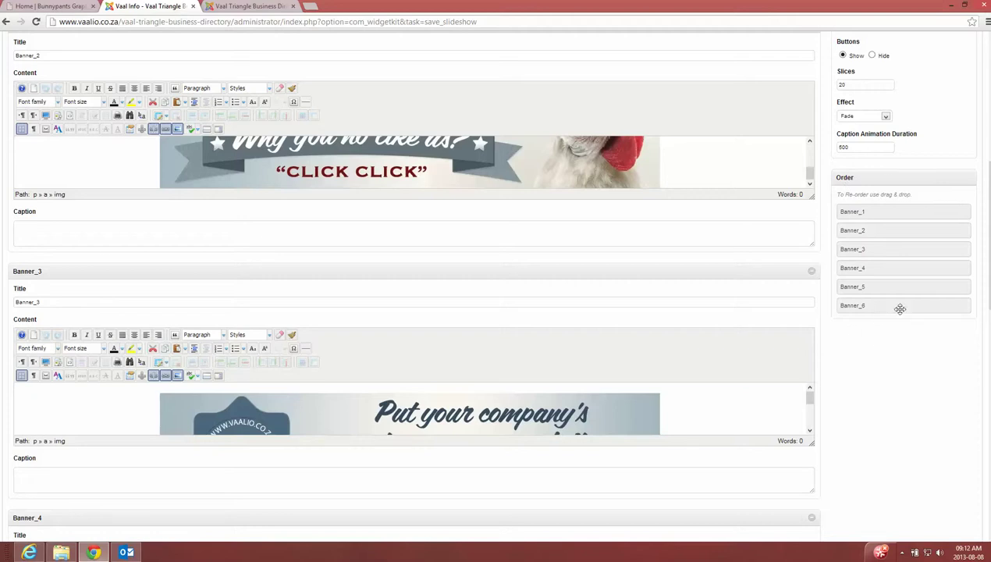
{"action": "left_click_drag", "start_coordinate": [900, 309], "coordinate": [880, 220]}
{"action": "scroll", "coordinate": [885, 228], "scroll_direction": "up", "scroll_amount": 4}
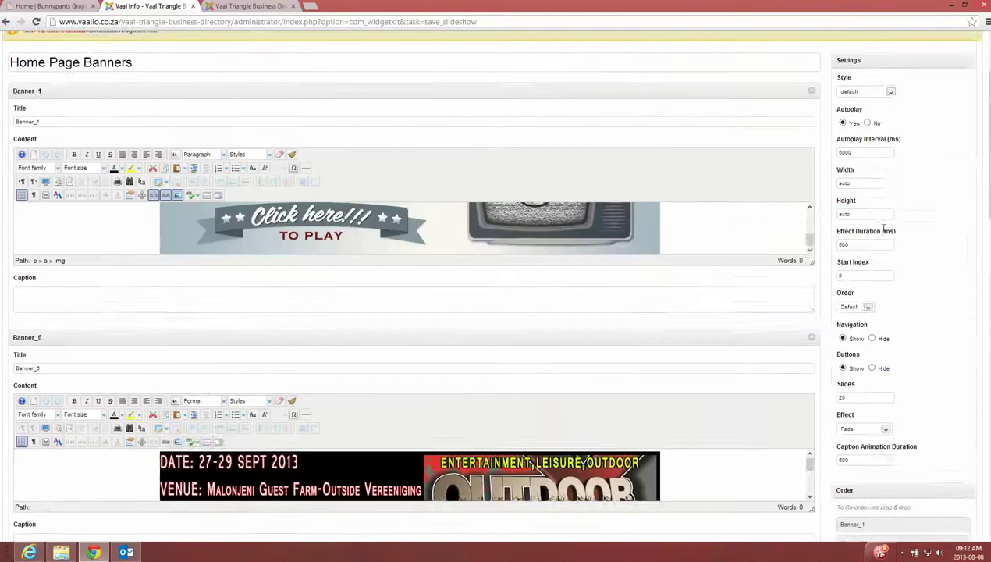
{"action": "scroll", "coordinate": [885, 228], "scroll_direction": "up", "scroll_amount": 3}
{"action": "left_click", "coordinate": [937, 108]}
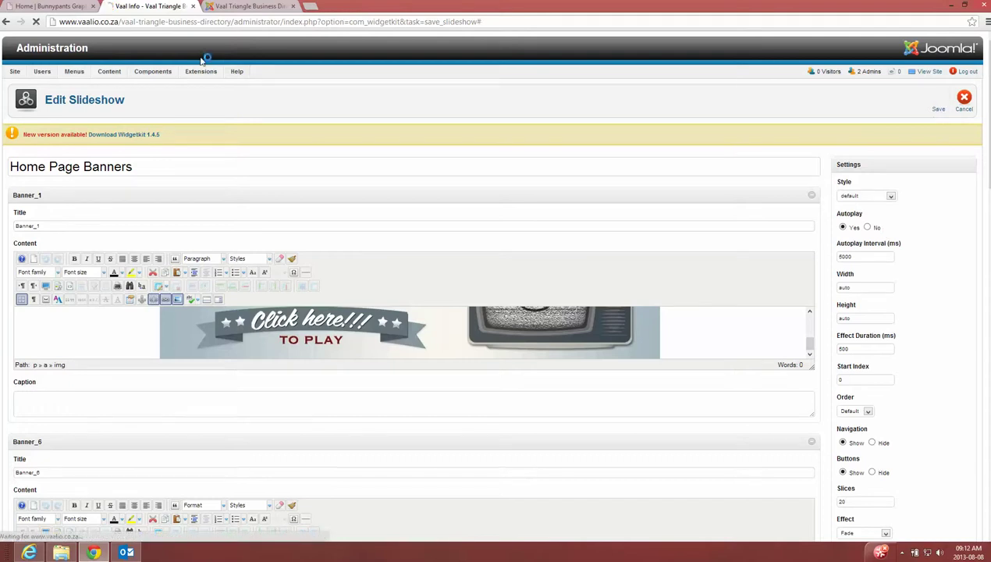
{"action": "left_click", "coordinate": [219, 10]}
Step: Reload the home page, close the Facebook tab, and view the second slide showing the Outdoor banner
{"action": "left_click", "coordinate": [213, 24]}
{"action": "key", "text": "Return"}
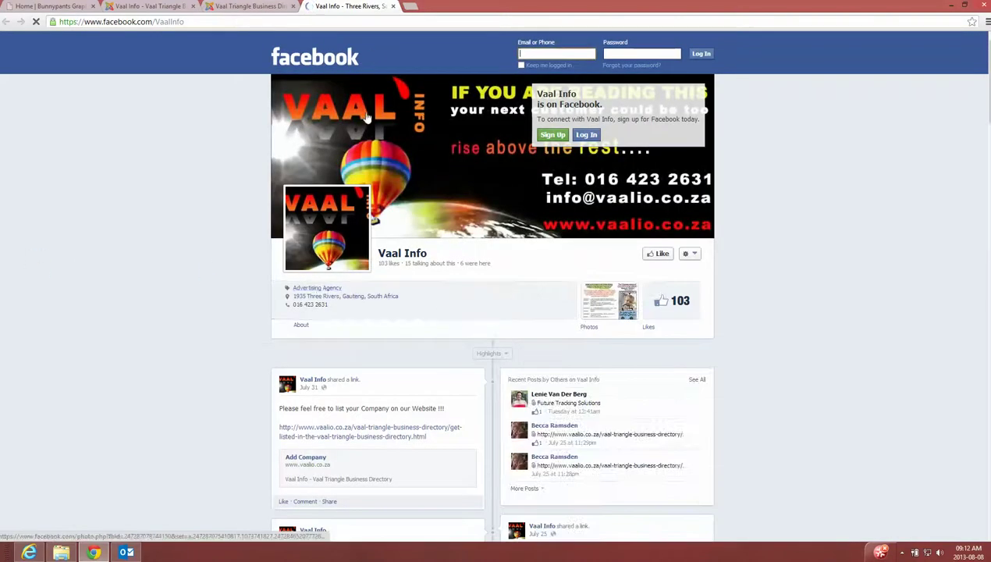
{"action": "left_click", "coordinate": [392, 6]}
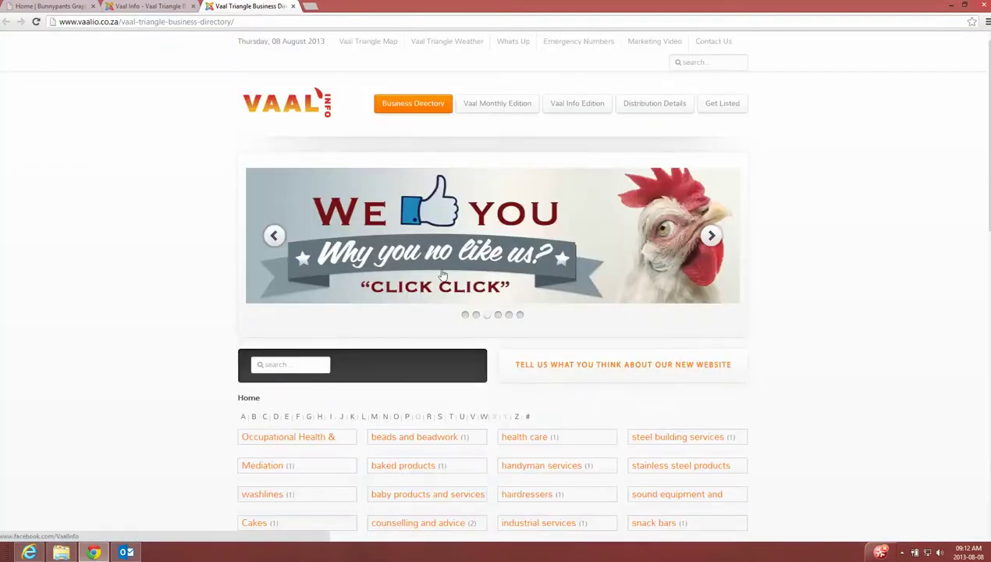
{"action": "left_click", "coordinate": [476, 315]}
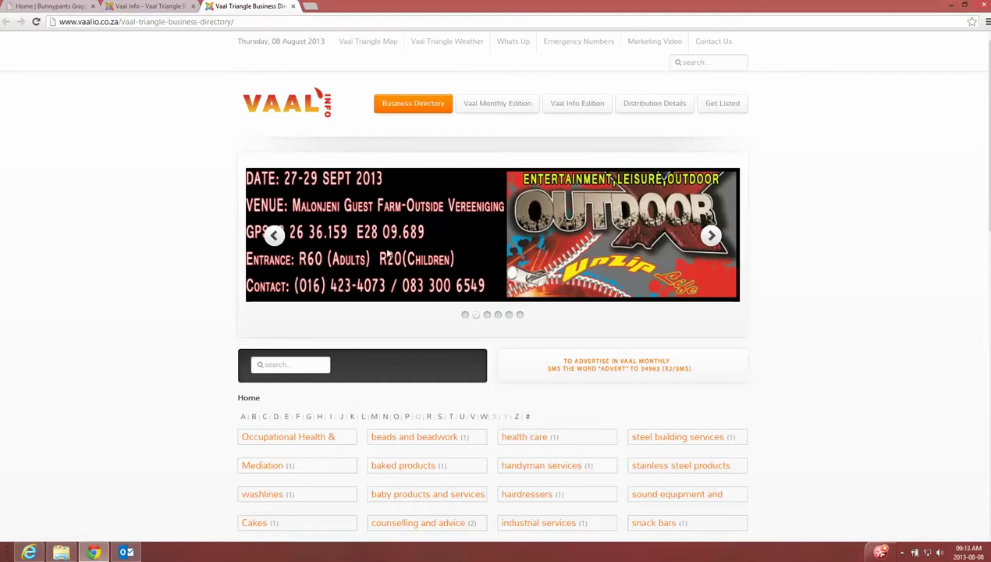
{"action": "left_click", "coordinate": [148, 6]}
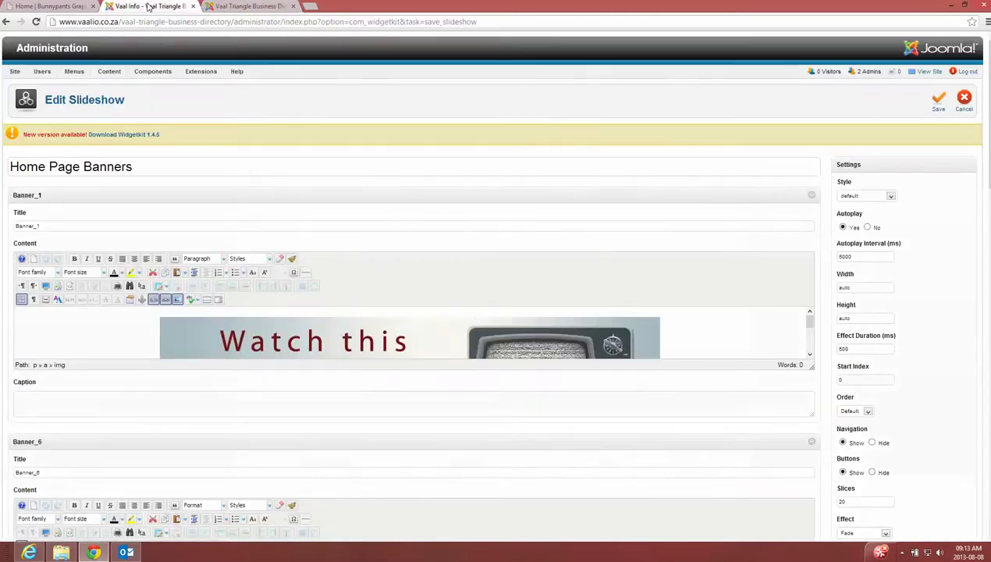
{"action": "scroll", "coordinate": [386, 264], "scroll_direction": "down", "scroll_amount": 3}
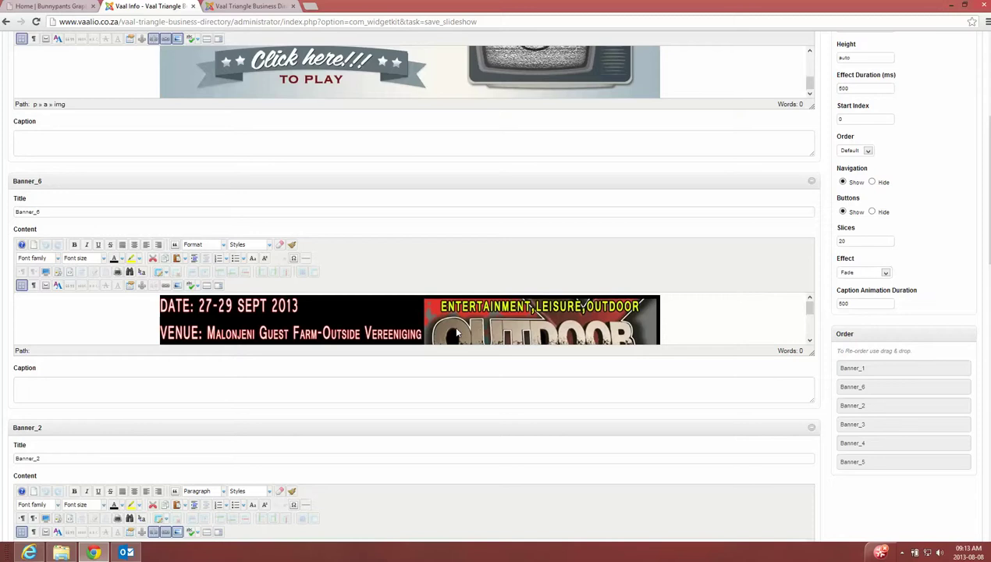
{"action": "left_click", "coordinate": [457, 333]}
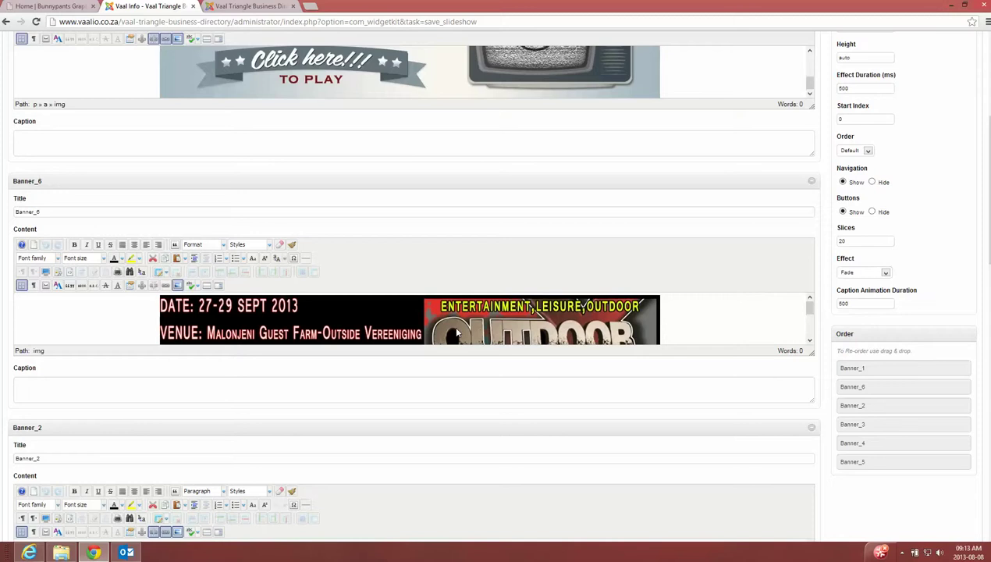
{"action": "left_click", "coordinate": [165, 286]}
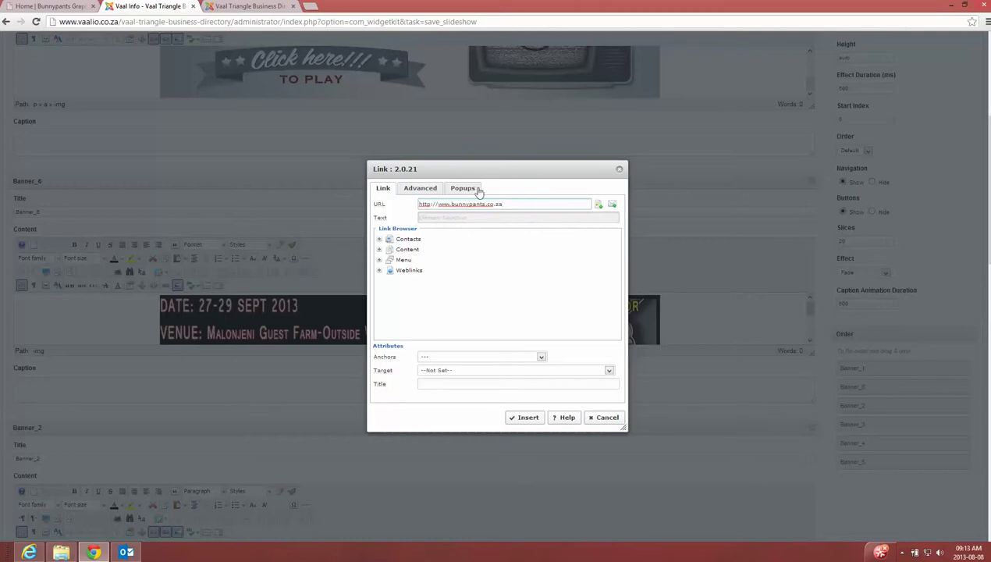
{"action": "left_click", "coordinate": [450, 372]}
{"action": "left_click", "coordinate": [468, 307]}
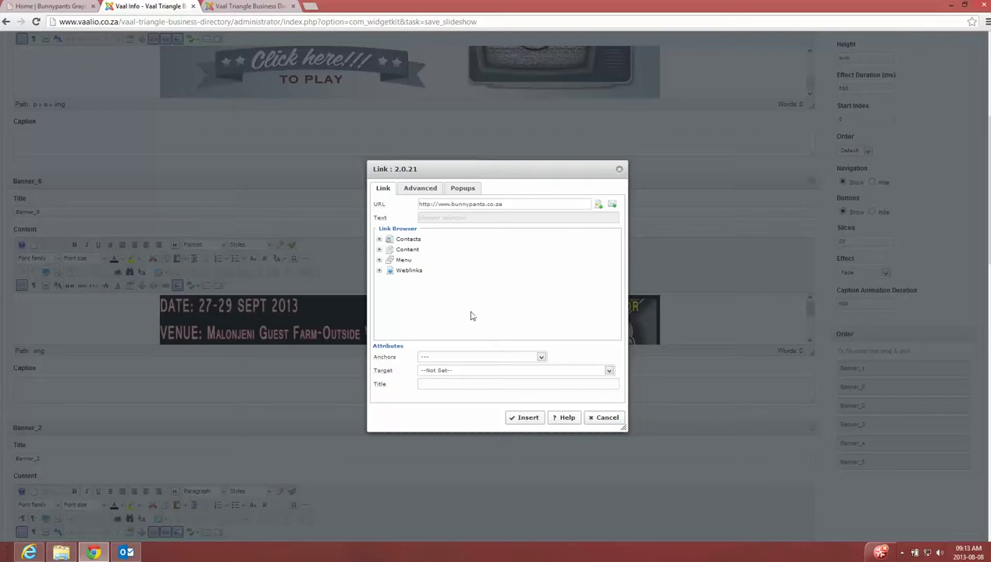
{"action": "left_click", "coordinate": [459, 371]}
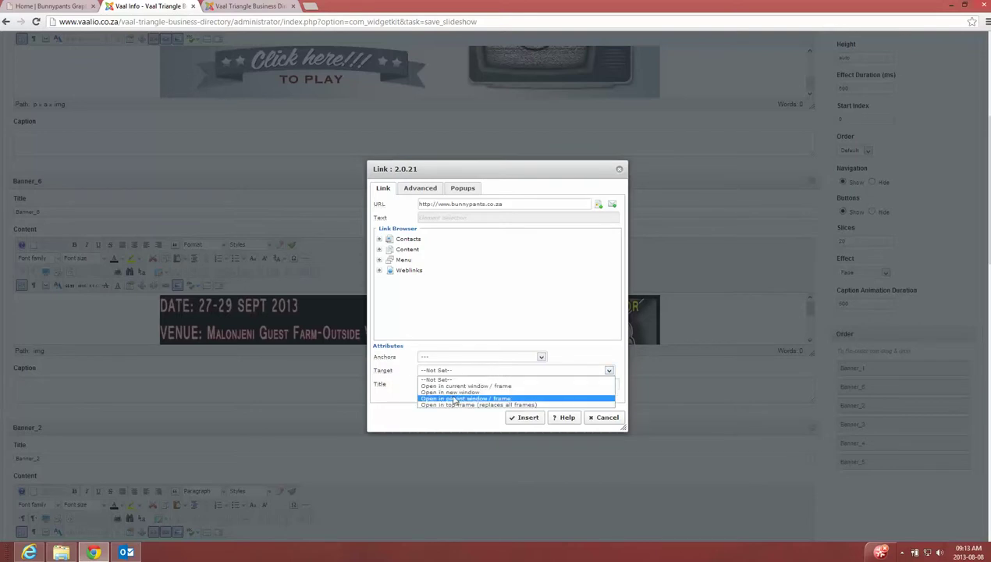
{"action": "left_click", "coordinate": [449, 392]}
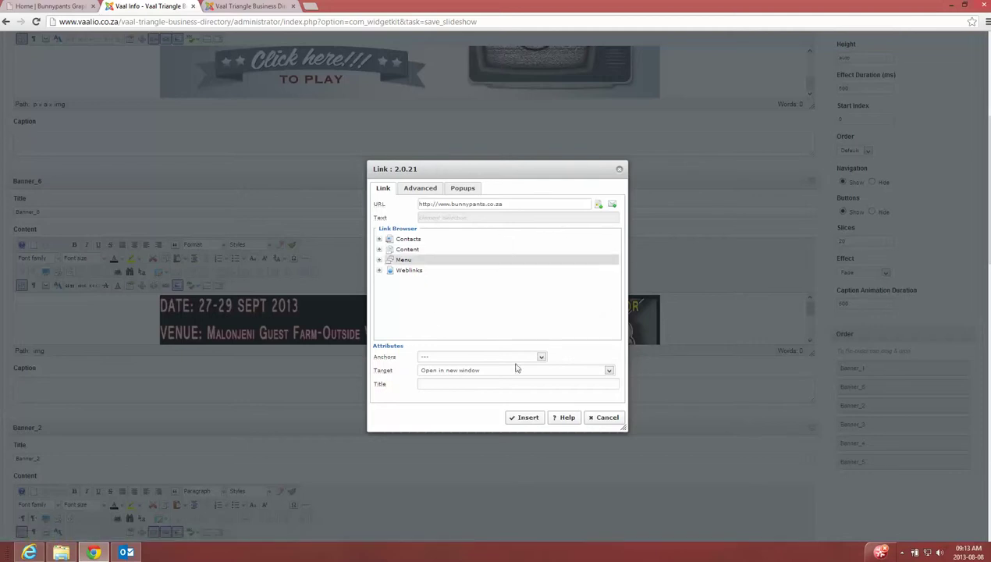
{"action": "left_click", "coordinate": [525, 423]}
{"action": "scroll", "coordinate": [772, 201], "scroll_direction": "up", "scroll_amount": 4}
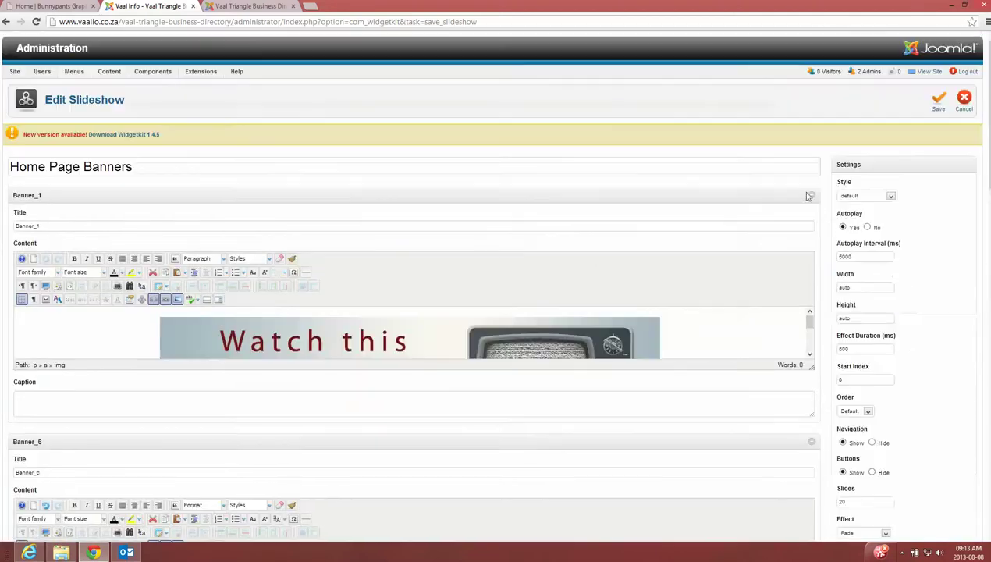
{"action": "left_click", "coordinate": [937, 111]}
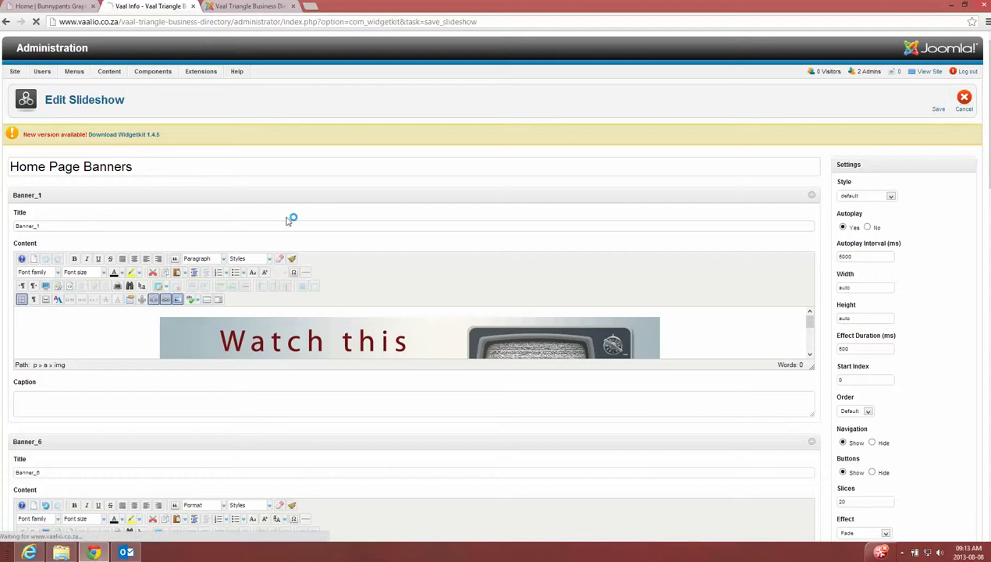
Step: Reload the live site, close the Bunny Pants tab, and go to the Vaal Monthly Edition page
{"action": "left_click", "coordinate": [247, 6]}
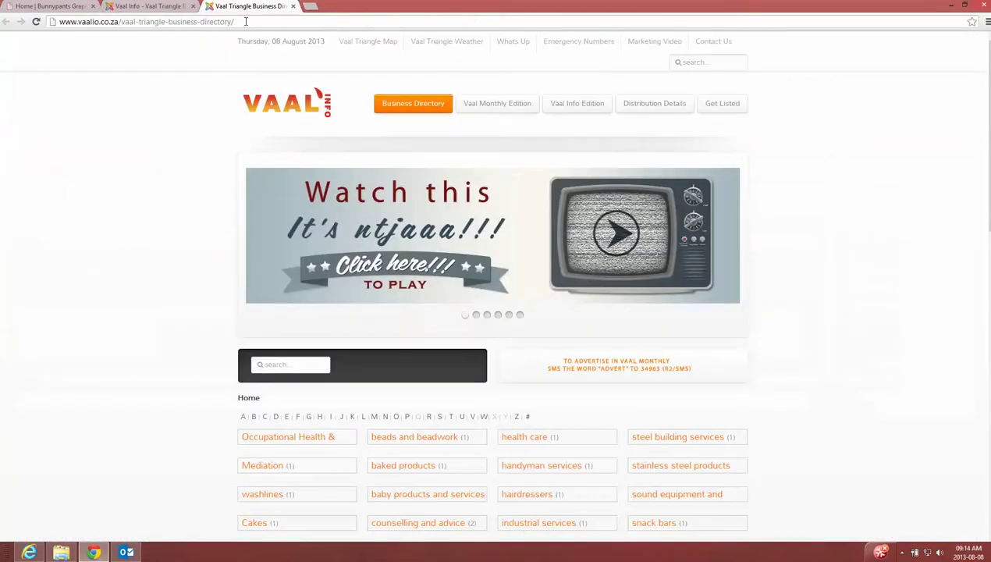
{"action": "key", "text": "F5"}
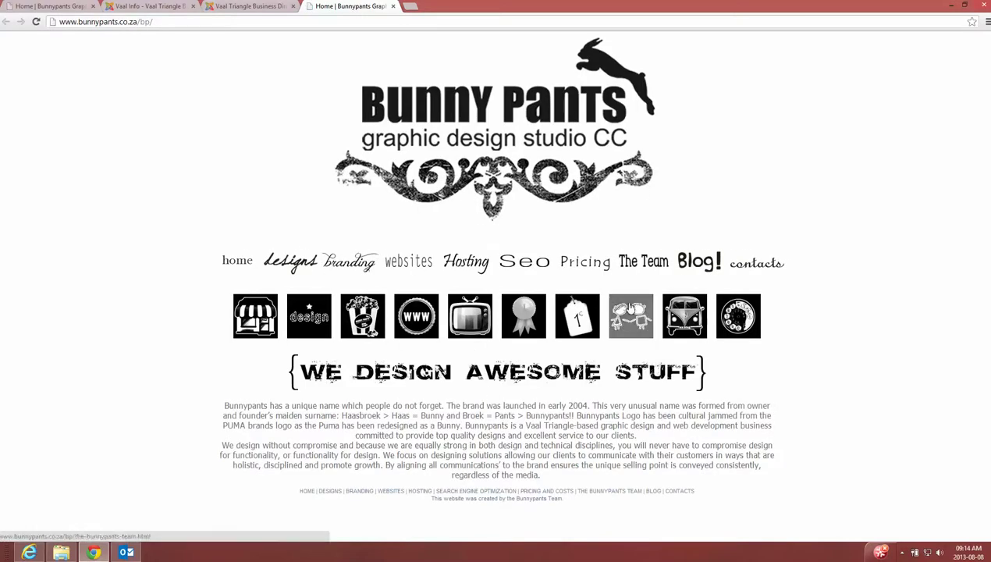
{"action": "left_click", "coordinate": [394, 7]}
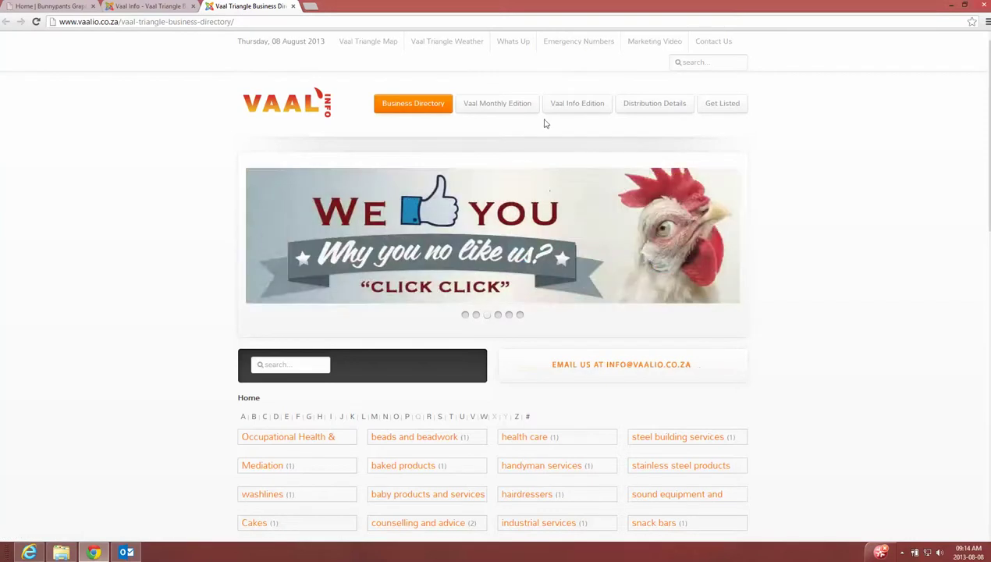
{"action": "left_click", "coordinate": [497, 103]}
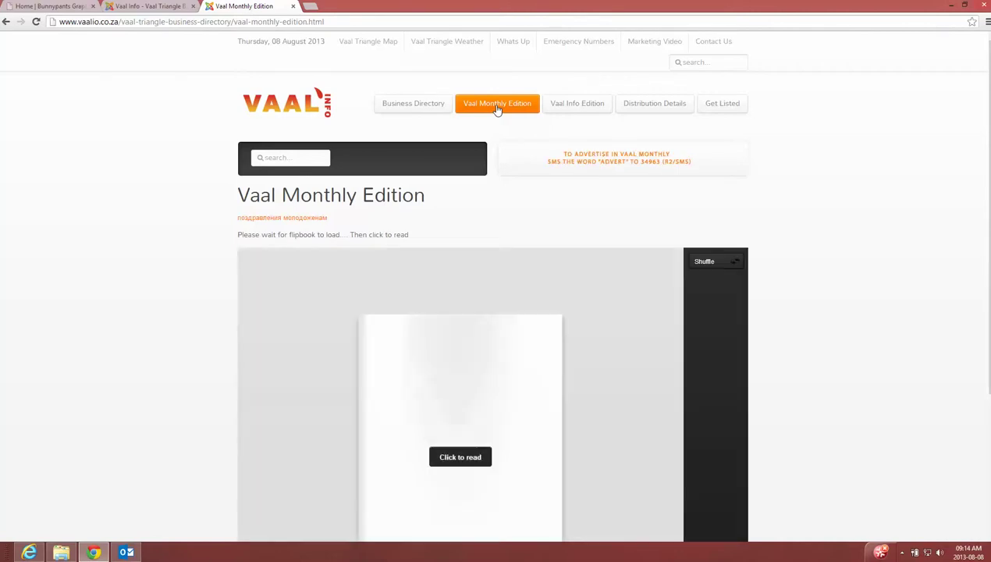
Step: Turn the Vaal Monthly Edition flipbook to the next page and copy the page's web address
{"action": "scroll", "coordinate": [497, 109], "scroll_direction": "down", "scroll_amount": 1}
{"action": "scroll", "coordinate": [496, 109], "scroll_direction": "down", "scroll_amount": 3}
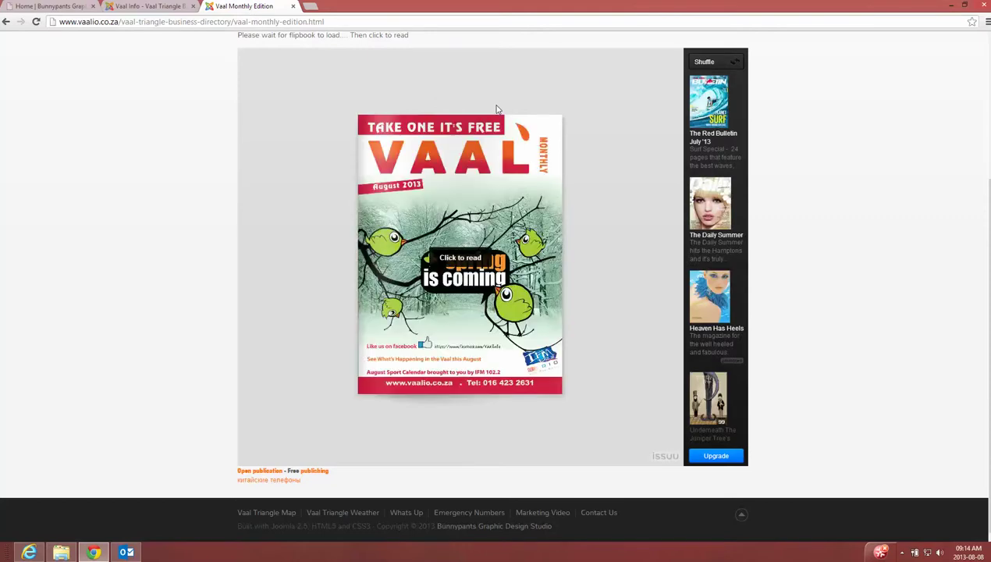
{"action": "left_click", "coordinate": [551, 260]}
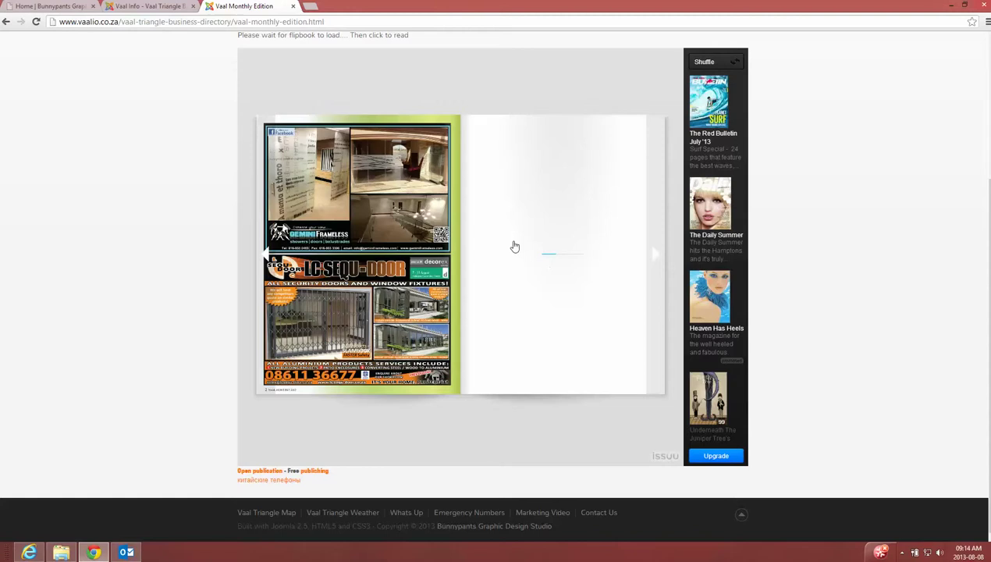
{"action": "right_click", "coordinate": [225, 24]}
{"action": "key", "text": "ctrl+c"}
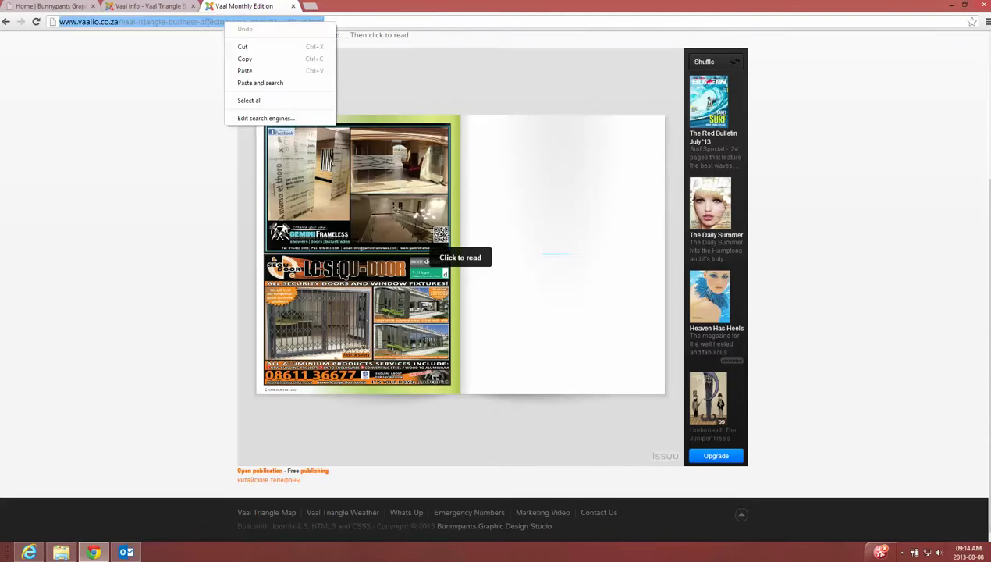
{"action": "left_click", "coordinate": [264, 59]}
Step: Enlarge the Banner_6 editor, remove the image's existing link, and reopen the link settings
{"action": "left_click", "coordinate": [156, 7]}
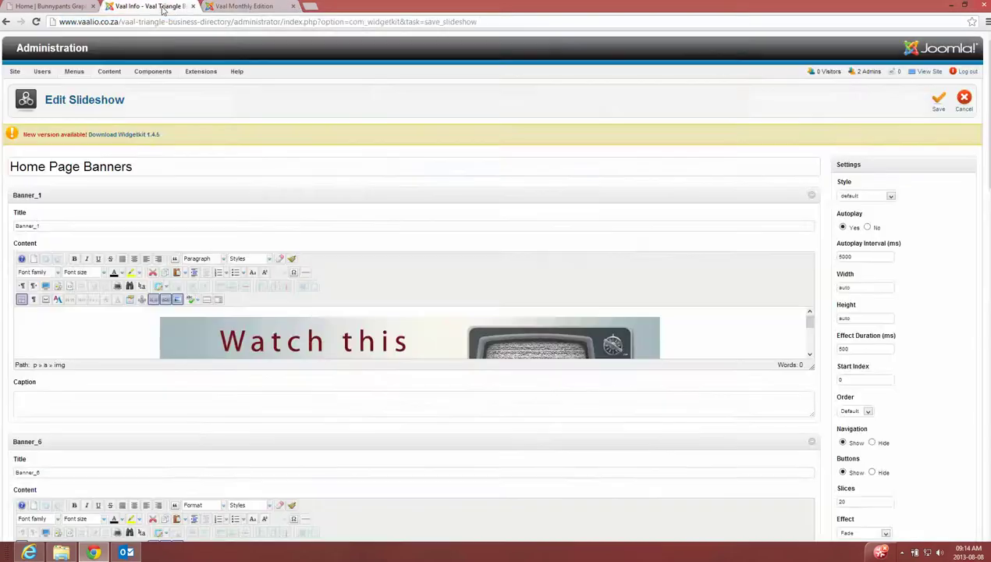
{"action": "scroll", "coordinate": [416, 237], "scroll_direction": "down", "scroll_amount": 3}
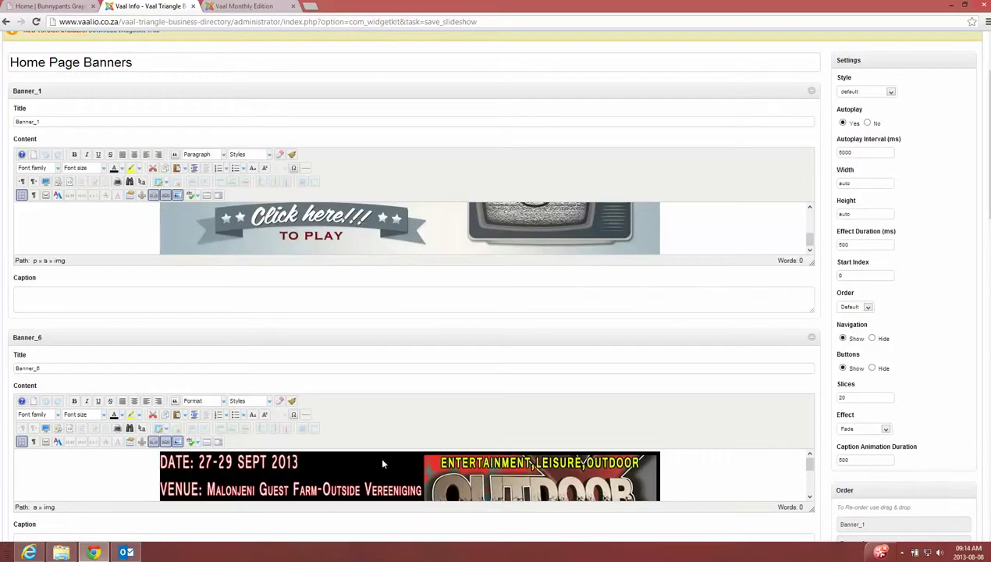
{"action": "scroll", "coordinate": [382, 468], "scroll_direction": "down", "scroll_amount": 2}
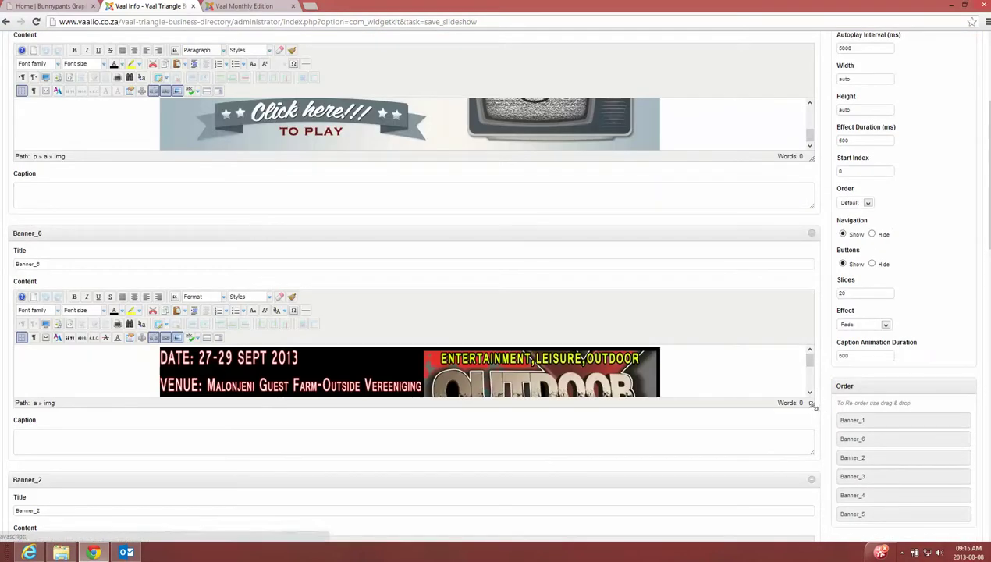
{"action": "left_click_drag", "start_coordinate": [811, 406], "coordinate": [812, 501]}
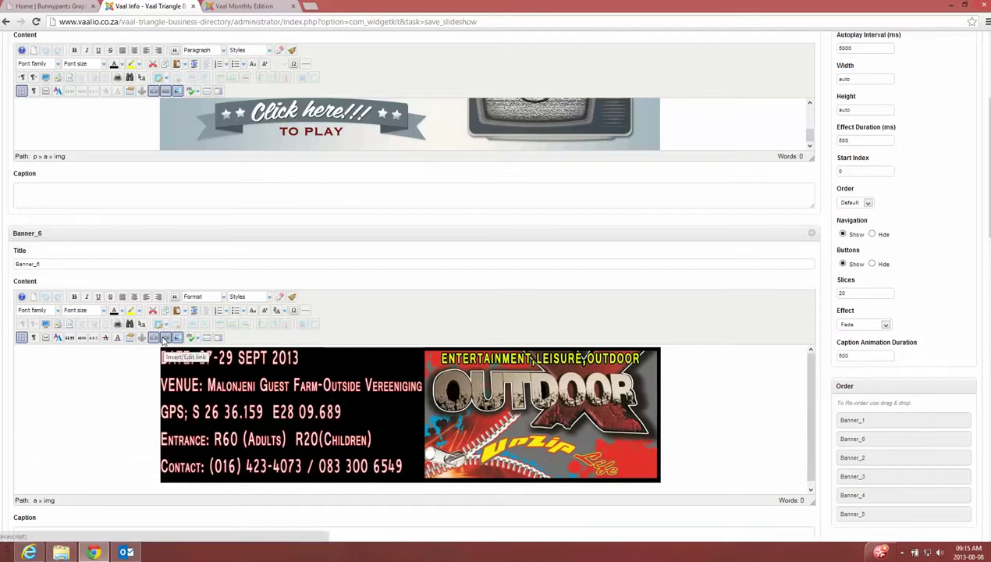
{"action": "left_click", "coordinate": [165, 338]}
{"action": "left_click", "coordinate": [164, 338]}
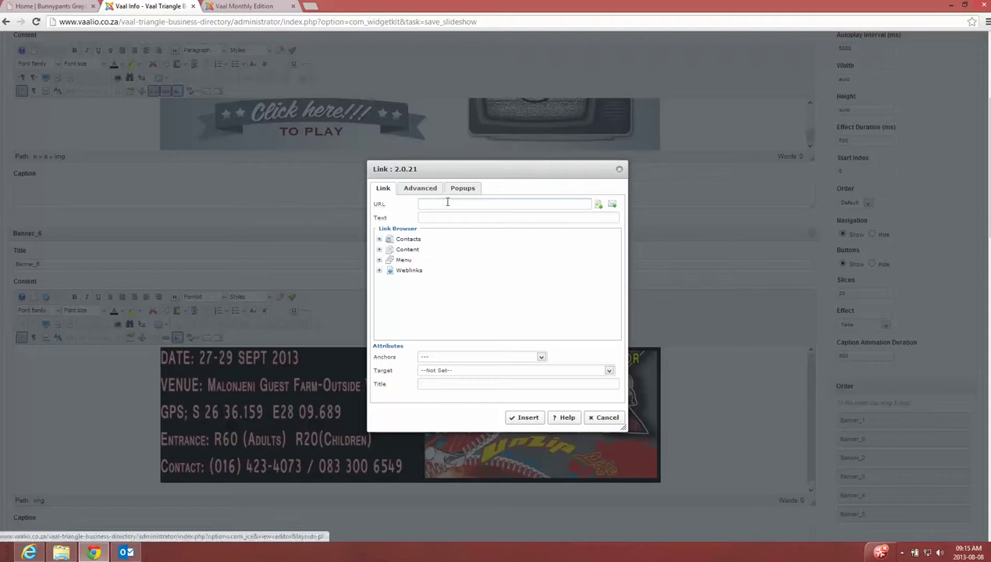
Step: Paste the Vaal Monthly Edition address and choose Vaal Info Edition under Menu > Main Menu
{"action": "right_click", "coordinate": [449, 204]}
{"action": "left_click", "coordinate": [492, 262]}
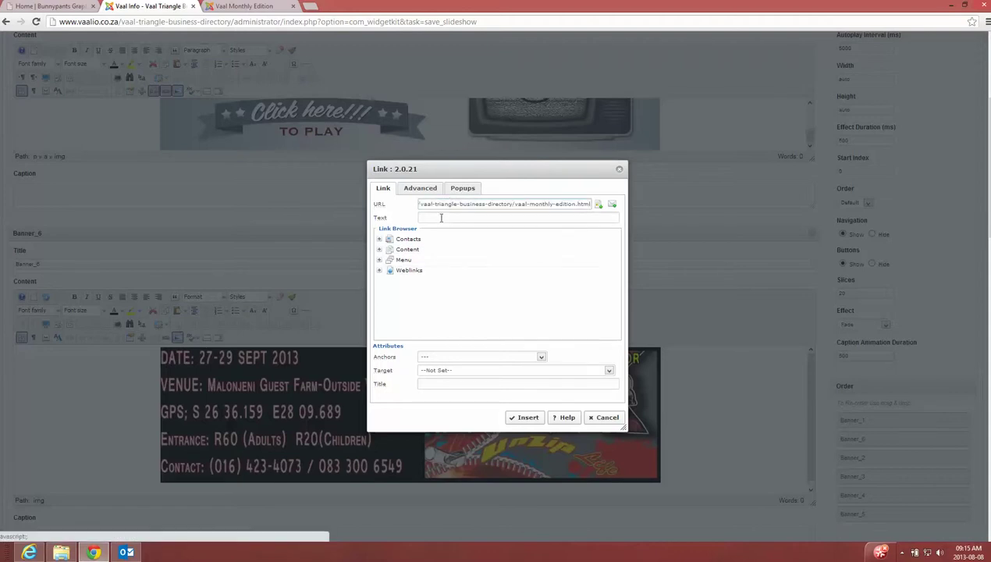
{"action": "left_click", "coordinate": [380, 261]}
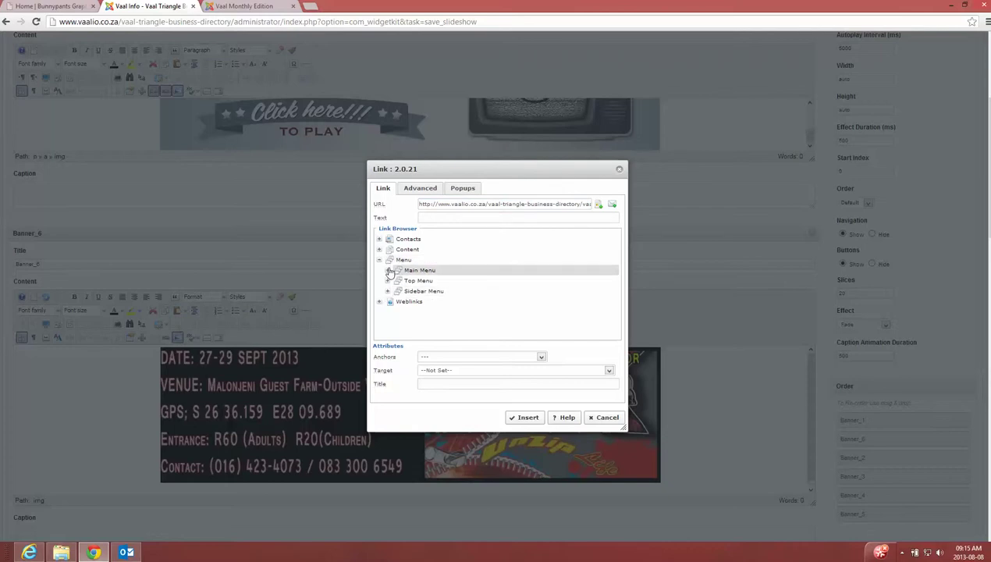
{"action": "left_click", "coordinate": [388, 270]}
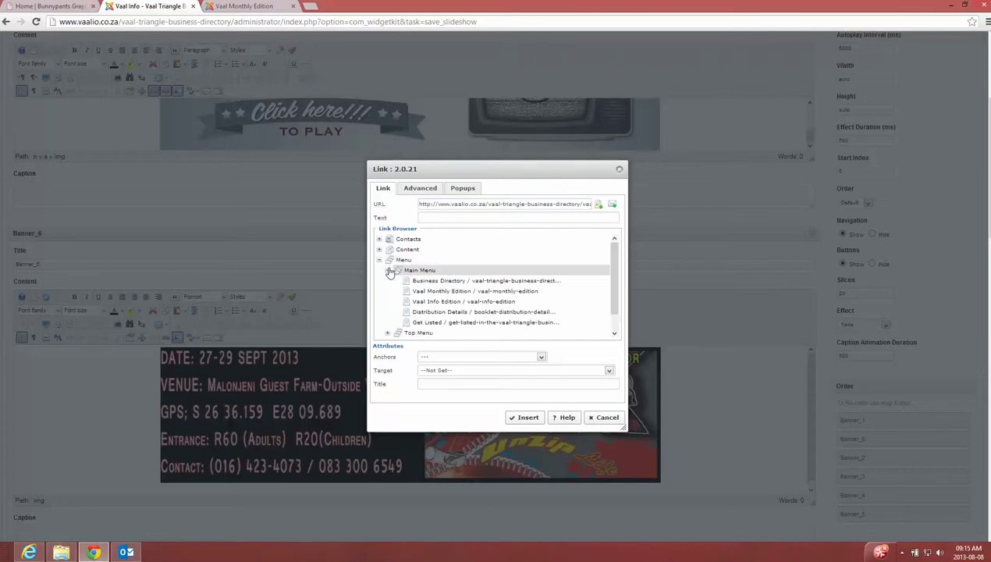
{"action": "left_click", "coordinate": [493, 306]}
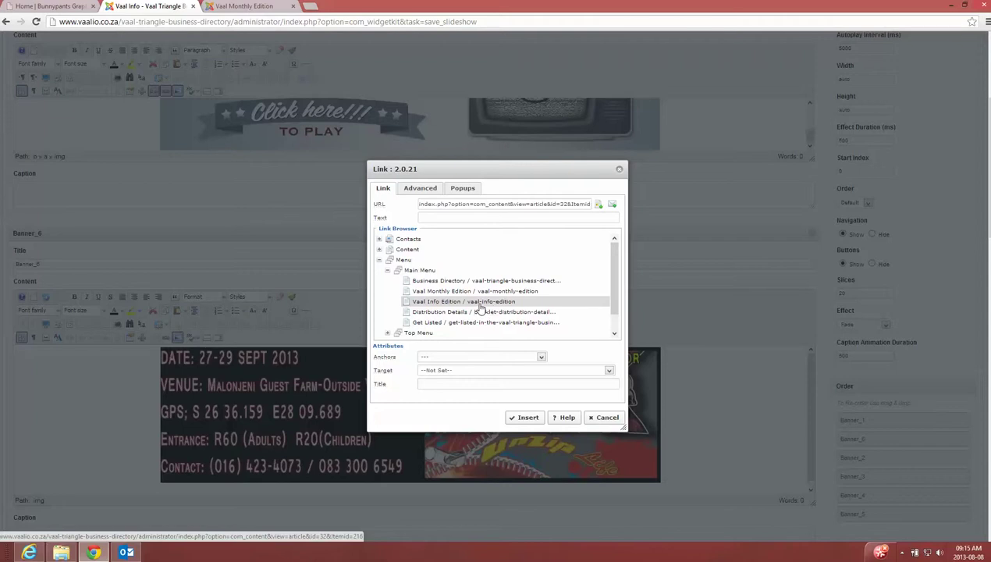
Step: Give the link the text 'Vaal Info Edition' and insert it into Banner_6
{"action": "left_click", "coordinate": [518, 418]}
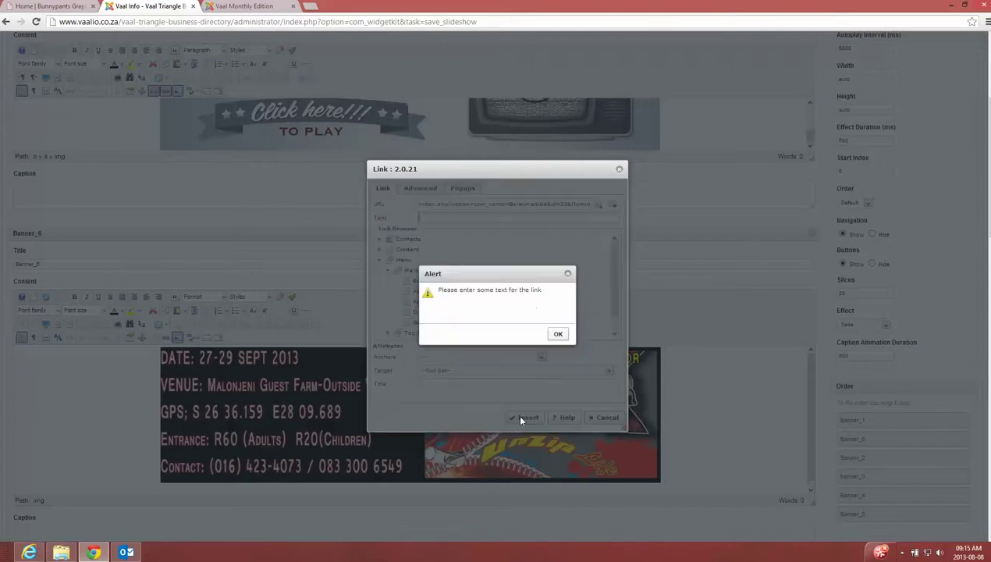
{"action": "left_click", "coordinate": [562, 334]}
{"action": "left_click", "coordinate": [436, 218]}
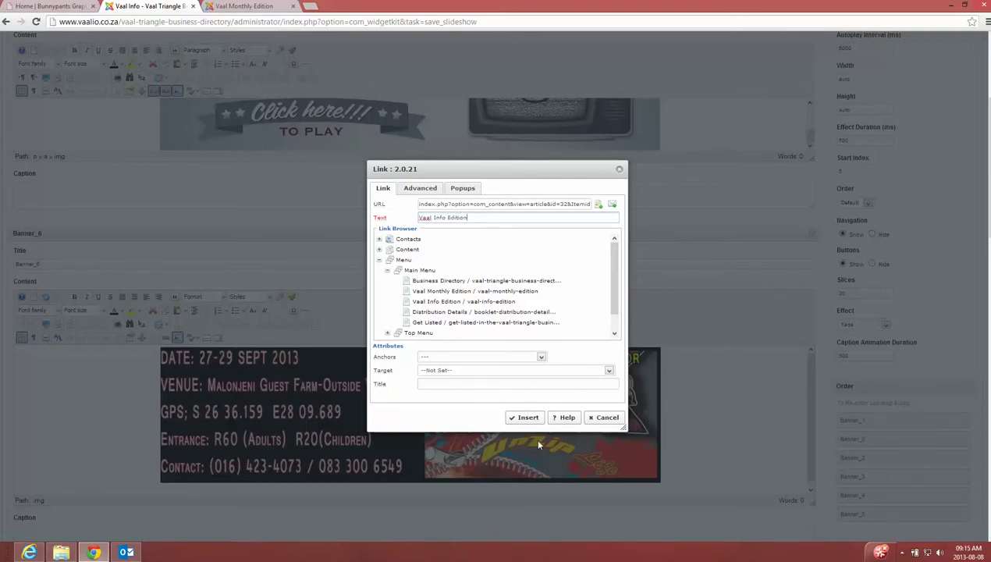
{"action": "left_click", "coordinate": [520, 418]}
{"action": "scroll", "coordinate": [880, 66], "scroll_direction": "up", "scroll_amount": 3}
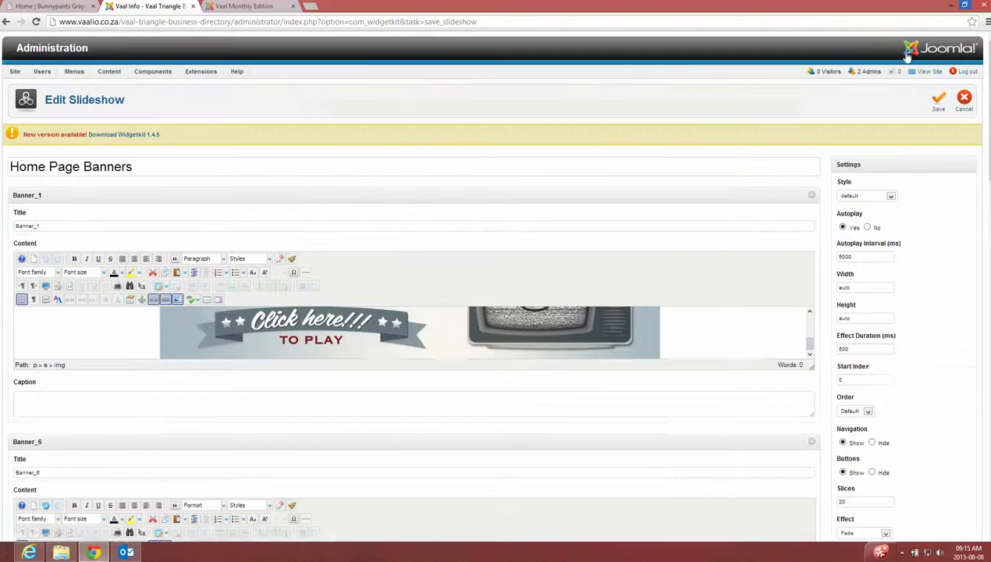
Step: Save the slideshow, view the Outdoor banner on the live home page, then return to the admin
{"action": "left_click", "coordinate": [939, 100]}
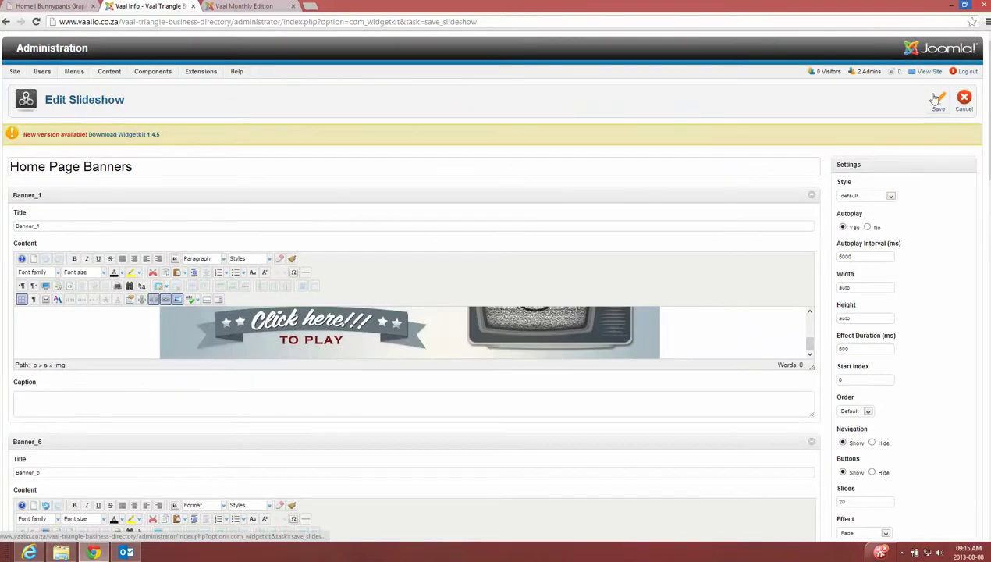
{"action": "left_click", "coordinate": [266, 8]}
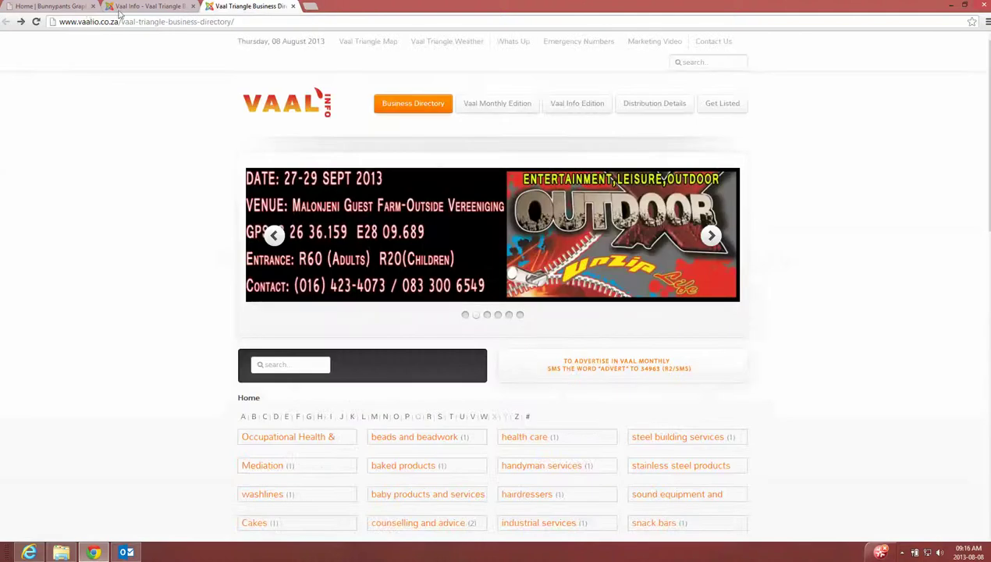
{"action": "left_click", "coordinate": [47, 6]}
Step: Enlarge the Banner_6 editor and delete the 'Vaal Info Edition' link text
{"action": "left_click", "coordinate": [135, 7]}
{"action": "scroll", "coordinate": [297, 326], "scroll_direction": "down", "scroll_amount": 3}
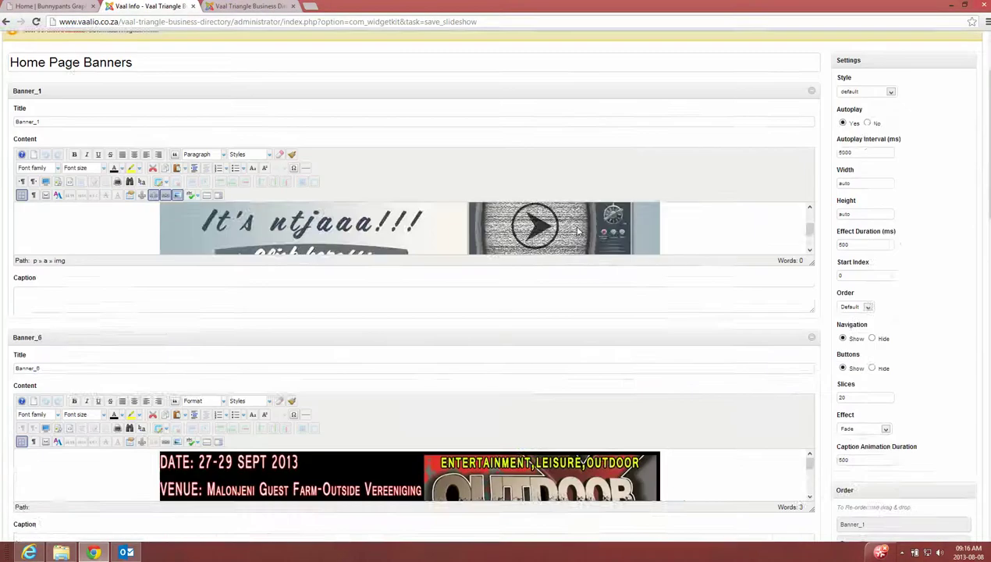
{"action": "left_click", "coordinate": [297, 378]}
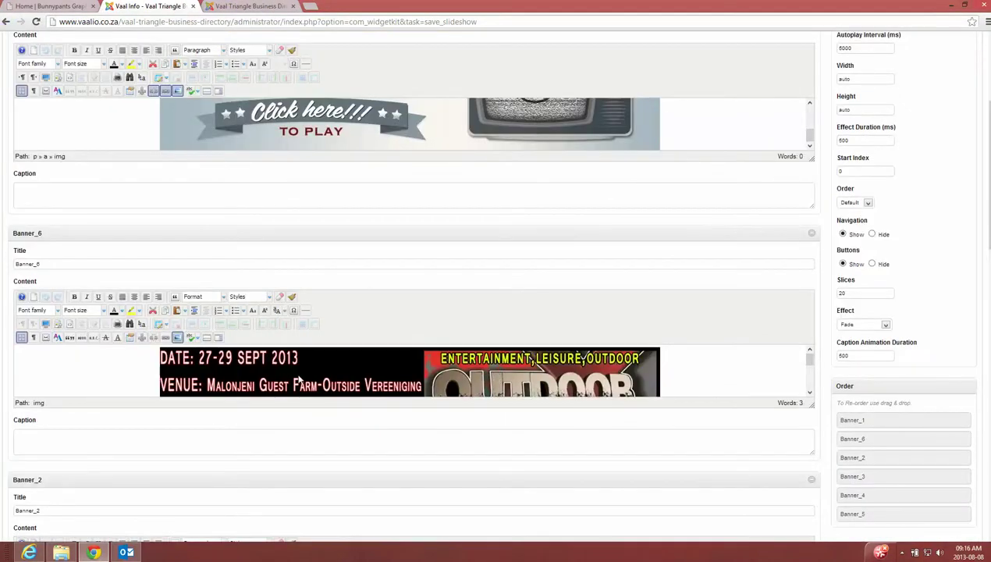
{"action": "scroll", "coordinate": [544, 342], "scroll_direction": "down", "scroll_amount": 1}
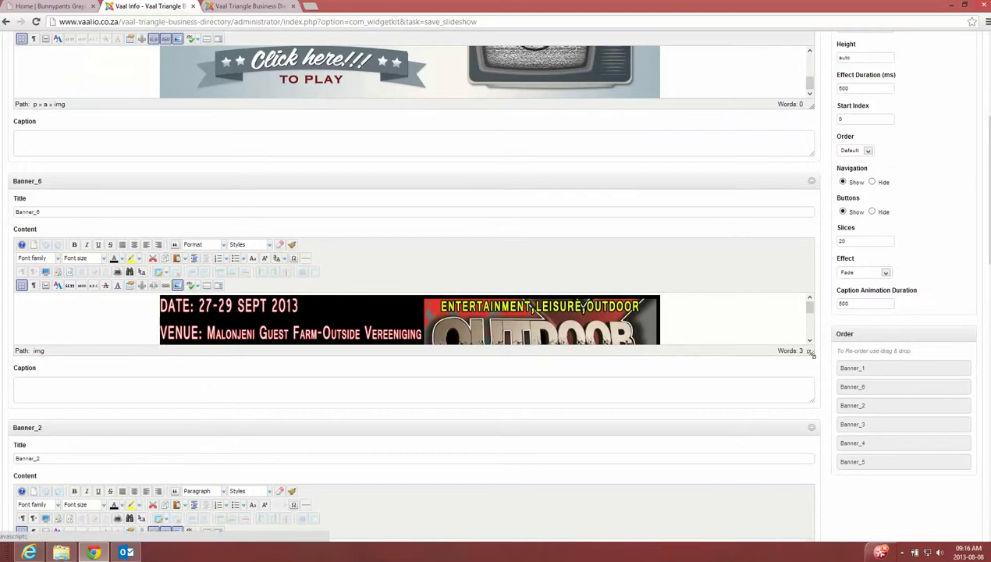
{"action": "left_click_drag", "start_coordinate": [811, 351], "coordinate": [802, 495]}
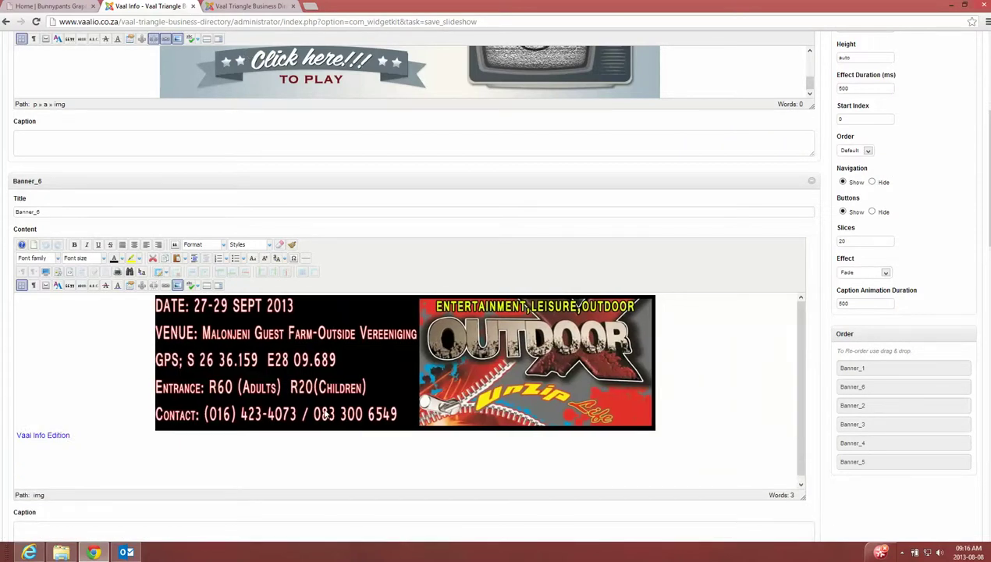
{"action": "scroll", "coordinate": [125, 380], "scroll_direction": "down", "scroll_amount": 1}
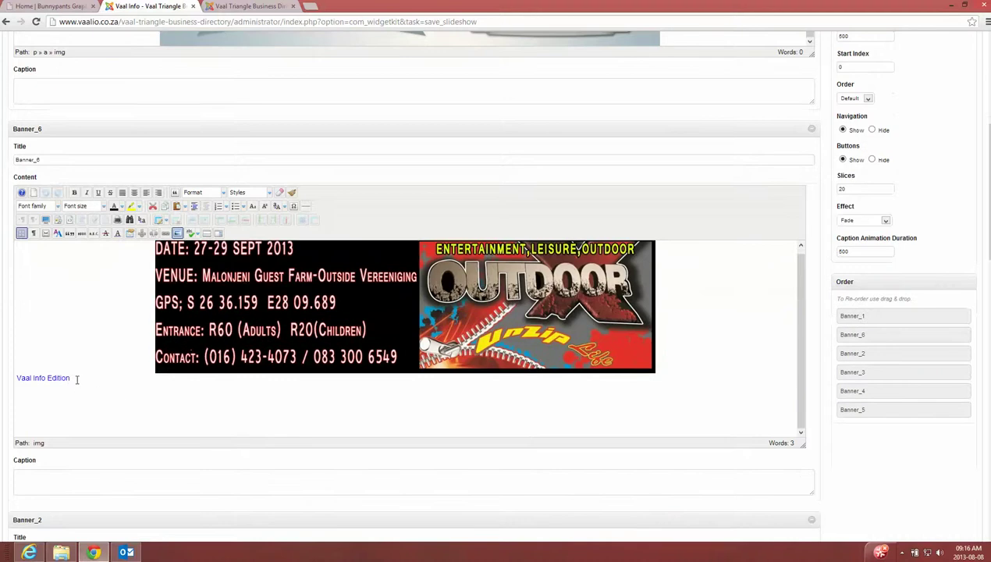
{"action": "left_click_drag", "start_coordinate": [77, 379], "coordinate": [11, 377]}
{"action": "key", "text": "BackSpace"}
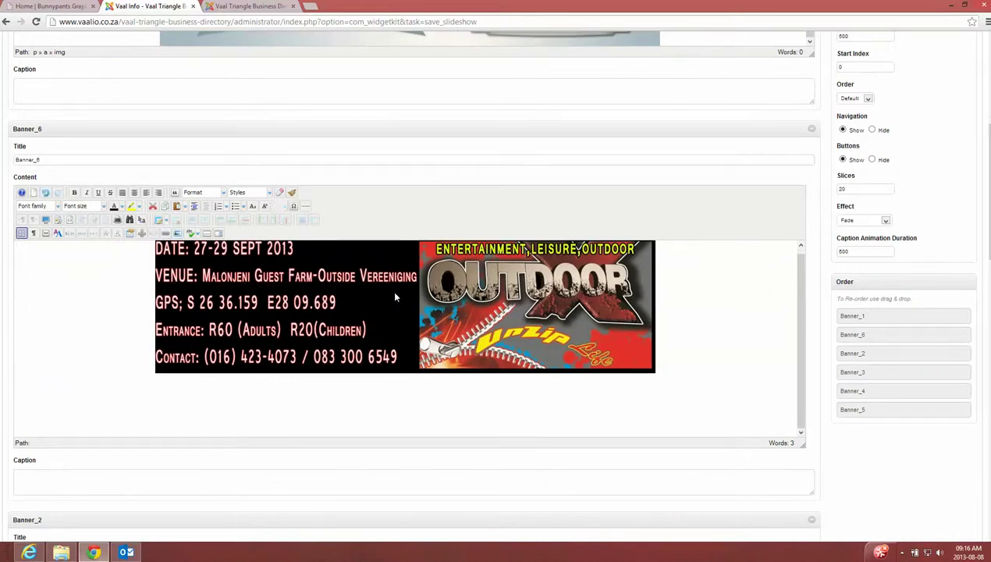
Step: Link the Banner_6 image to the pasted vaal-monthly-edition.html address and save the slideshow
{"action": "left_click", "coordinate": [395, 295]}
{"action": "left_click", "coordinate": [166, 234]}
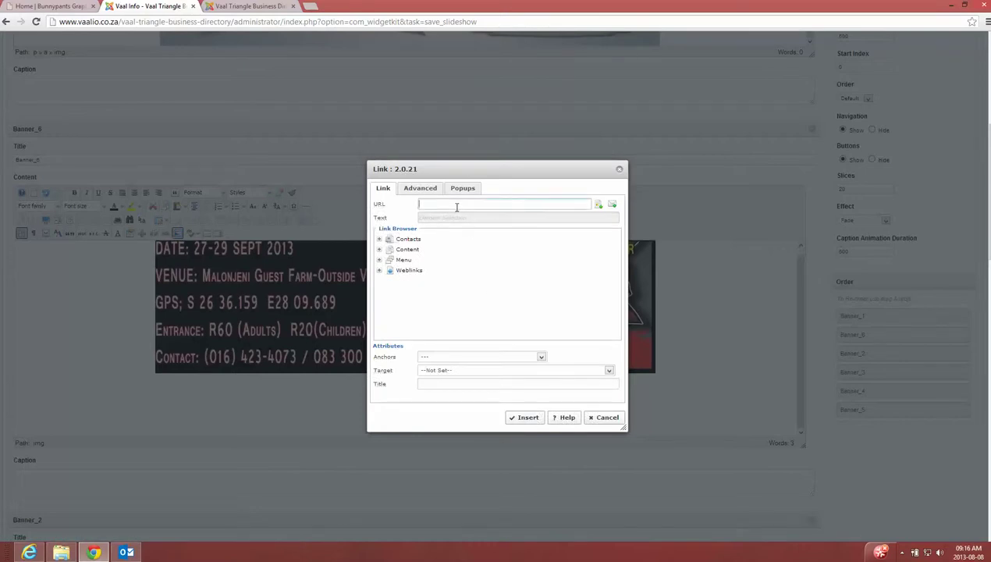
{"action": "key", "text": "ctrl+v"}
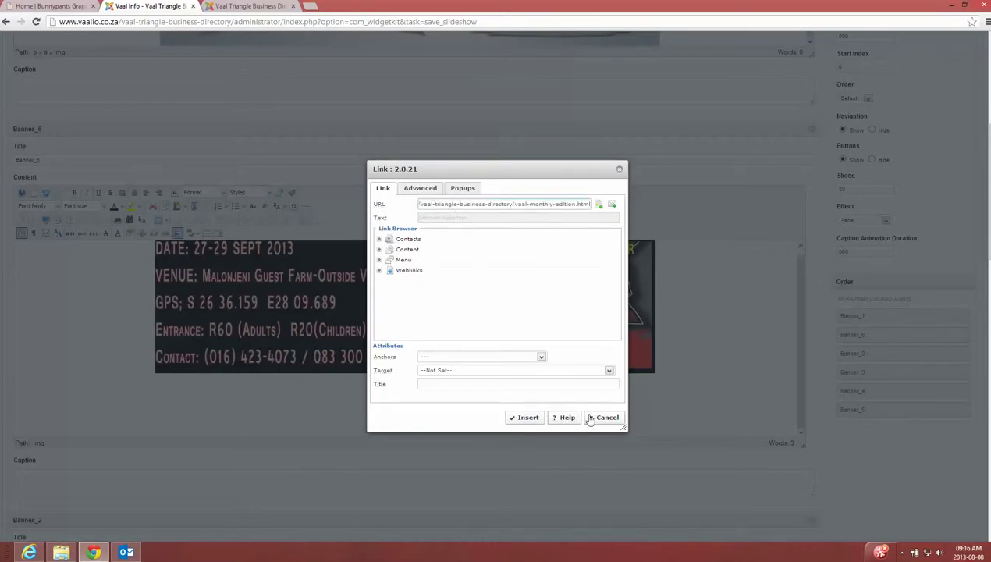
{"action": "left_click", "coordinate": [529, 418]}
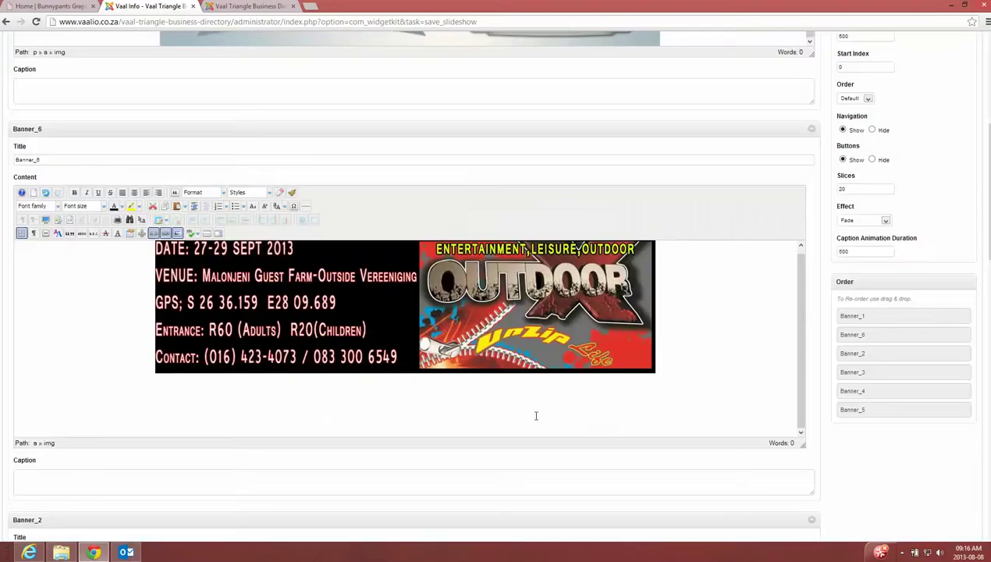
{"action": "scroll", "coordinate": [535, 414], "scroll_direction": "up", "scroll_amount": 10}
{"action": "left_click", "coordinate": [935, 109]}
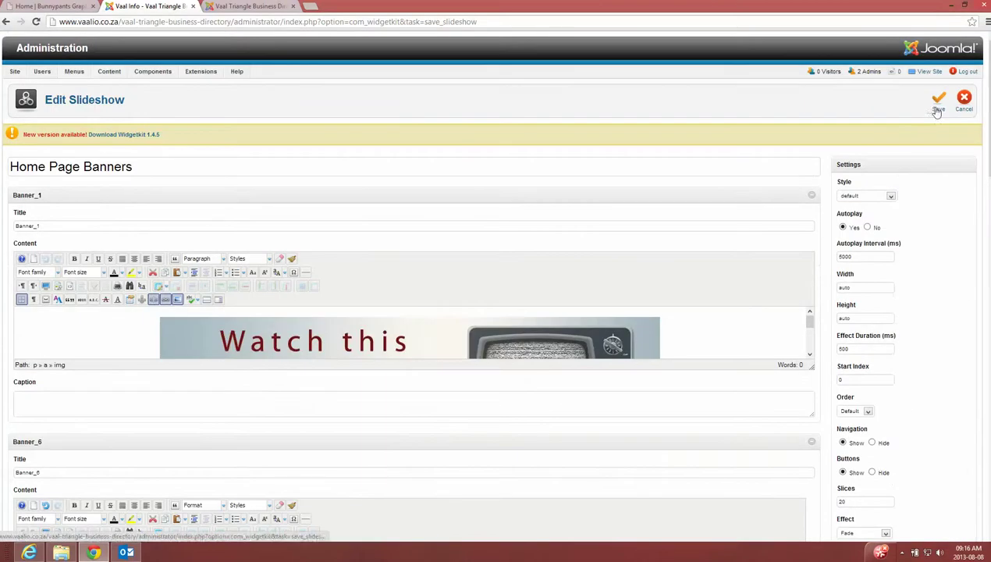
Step: Reload the live homepage and follow the Outdoor slide's link to the Vaal Monthly Edition page
{"action": "left_click", "coordinate": [248, 6]}
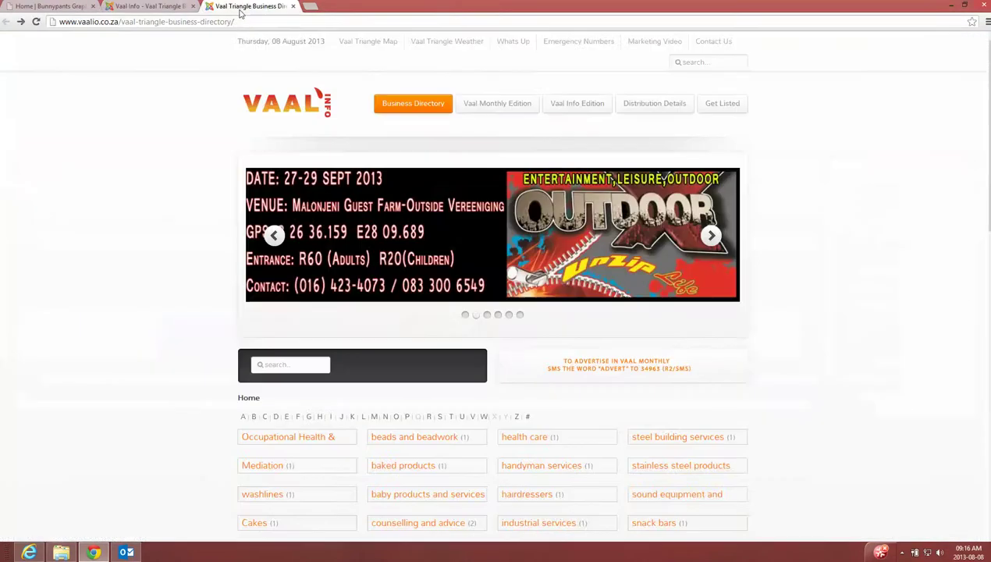
{"action": "key", "text": "F5"}
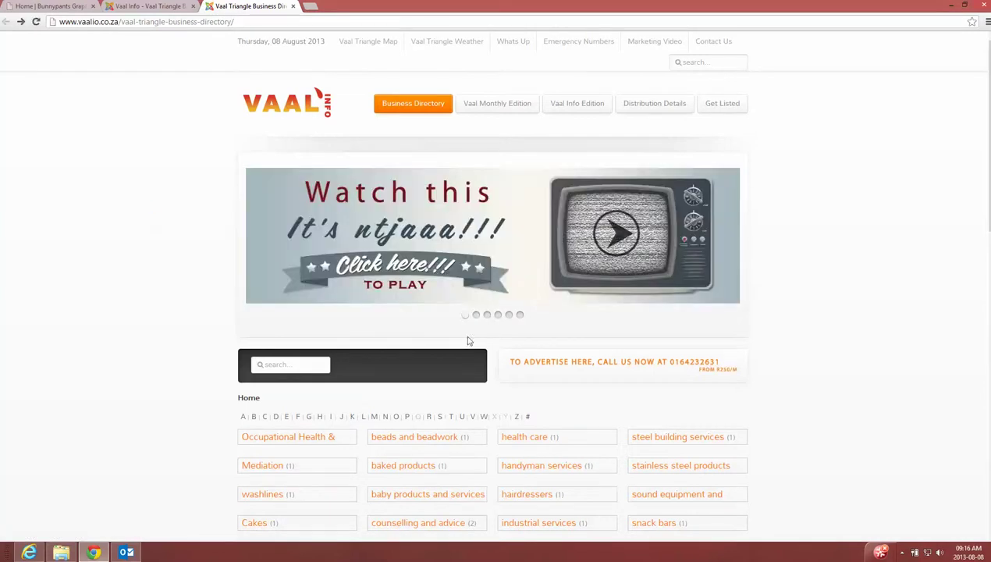
{"action": "left_click", "coordinate": [476, 315]}
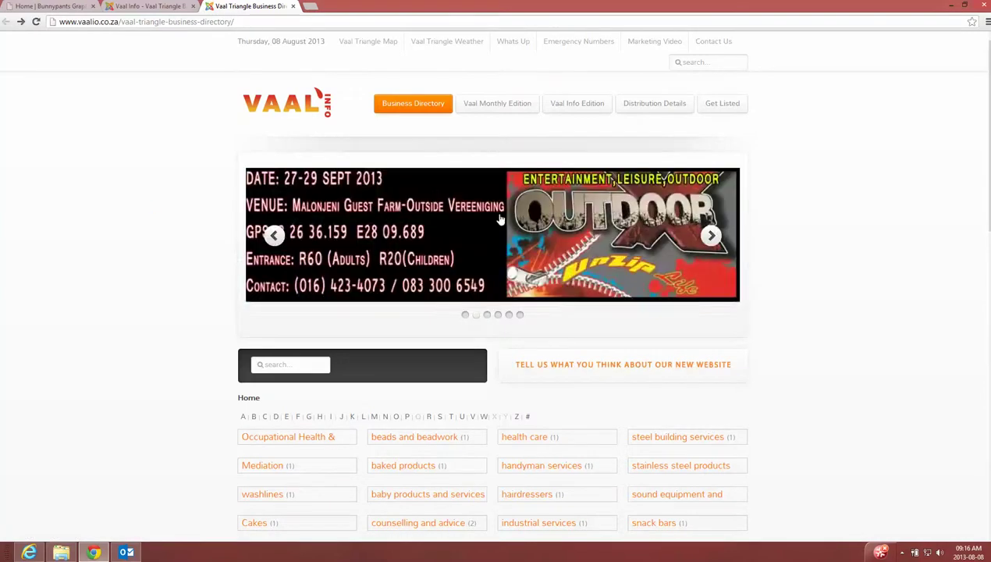
{"action": "left_click", "coordinate": [497, 220]}
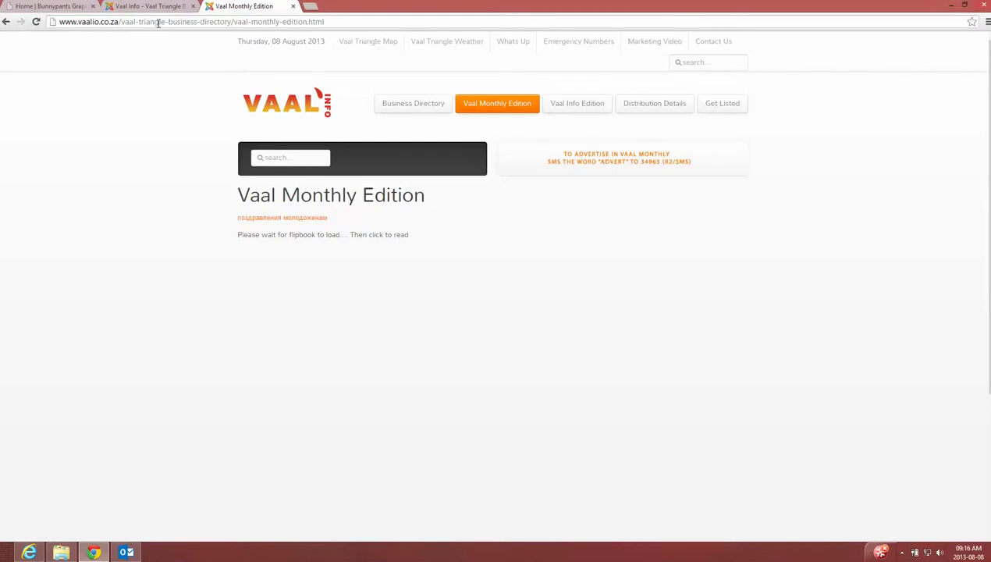
Step: Open the flipbook to its inside pages, then return to the Business Directory homepage
{"action": "scroll", "coordinate": [168, 44], "scroll_direction": "down", "scroll_amount": 3}
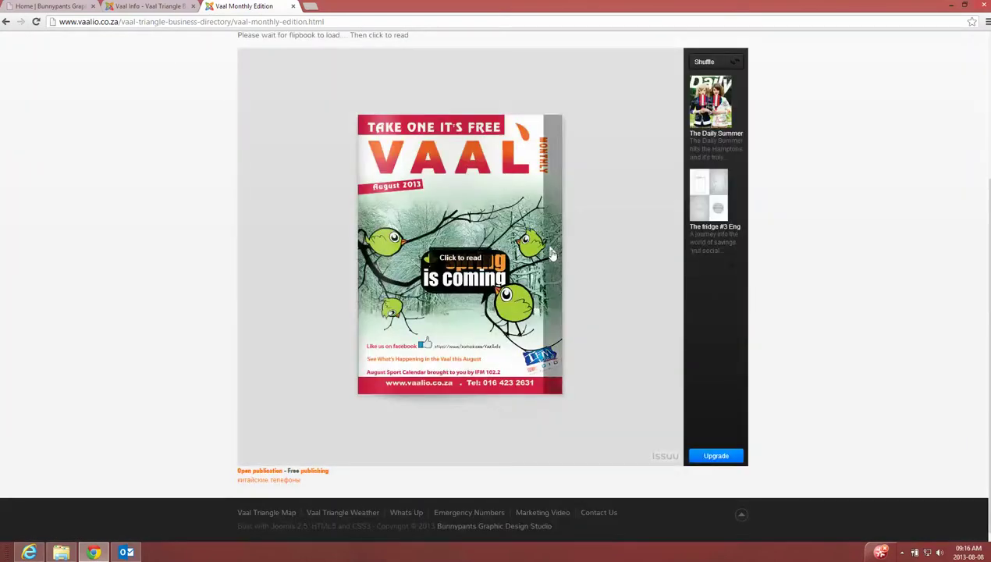
{"action": "left_click", "coordinate": [551, 254]}
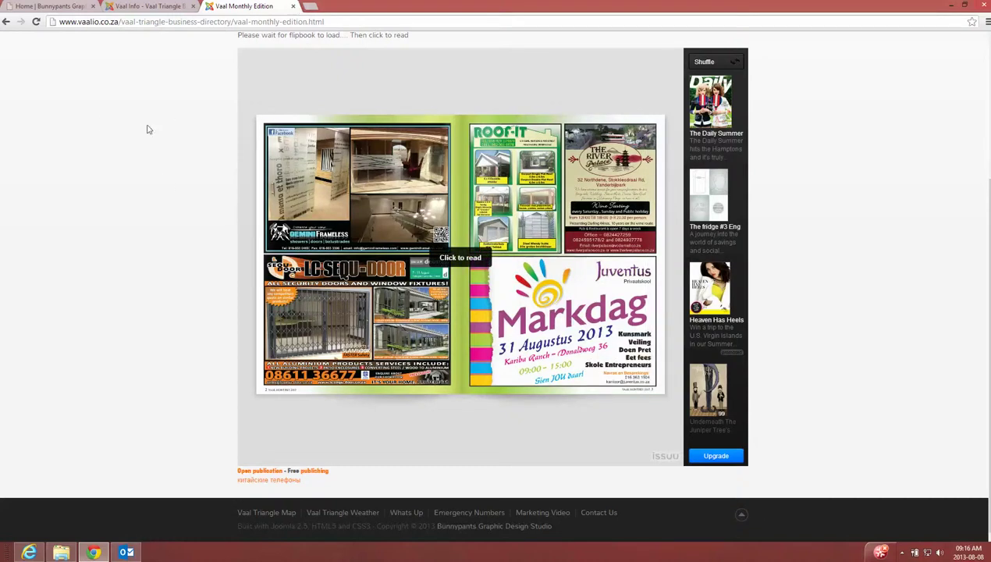
{"action": "key", "text": "F5"}
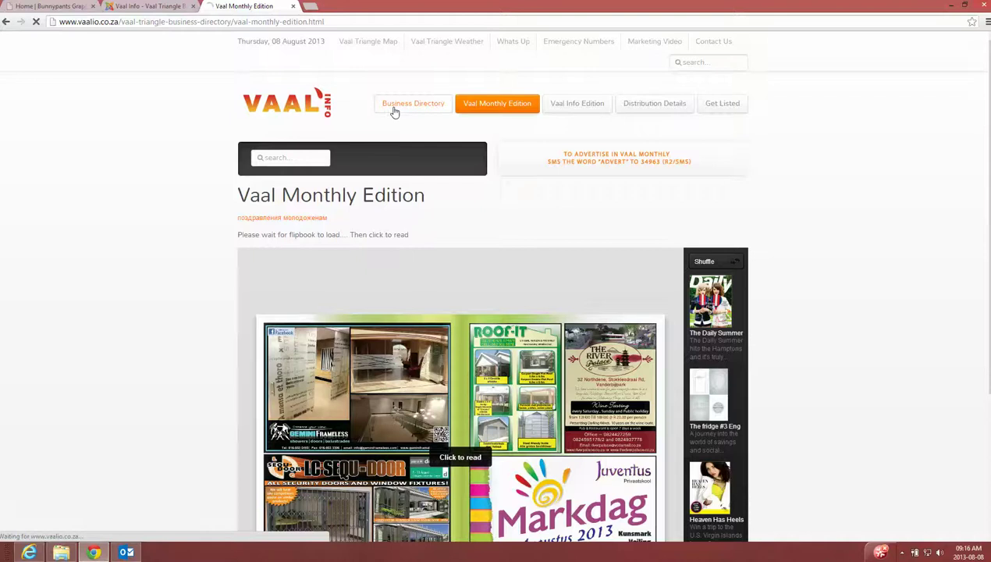
{"action": "left_click", "coordinate": [394, 111]}
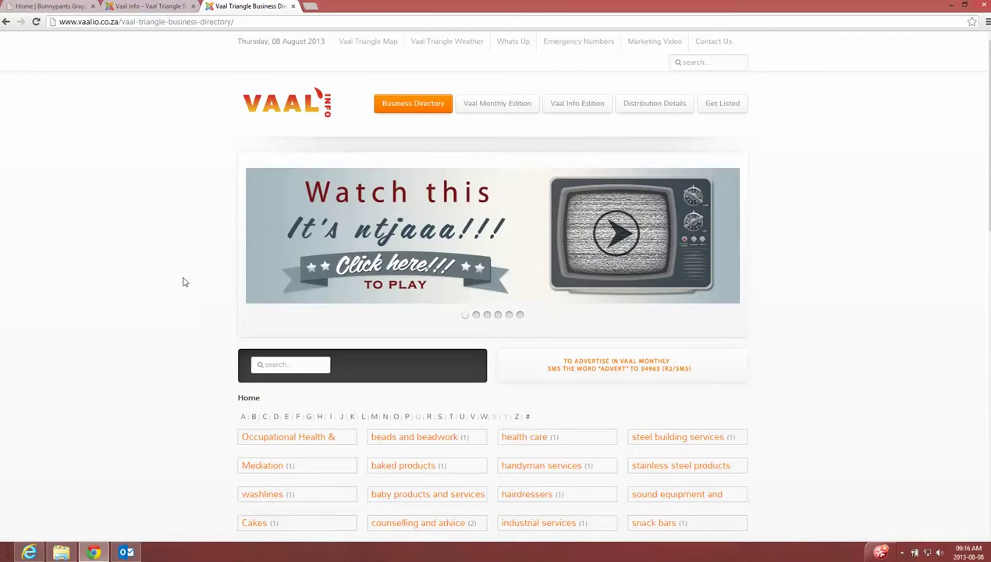